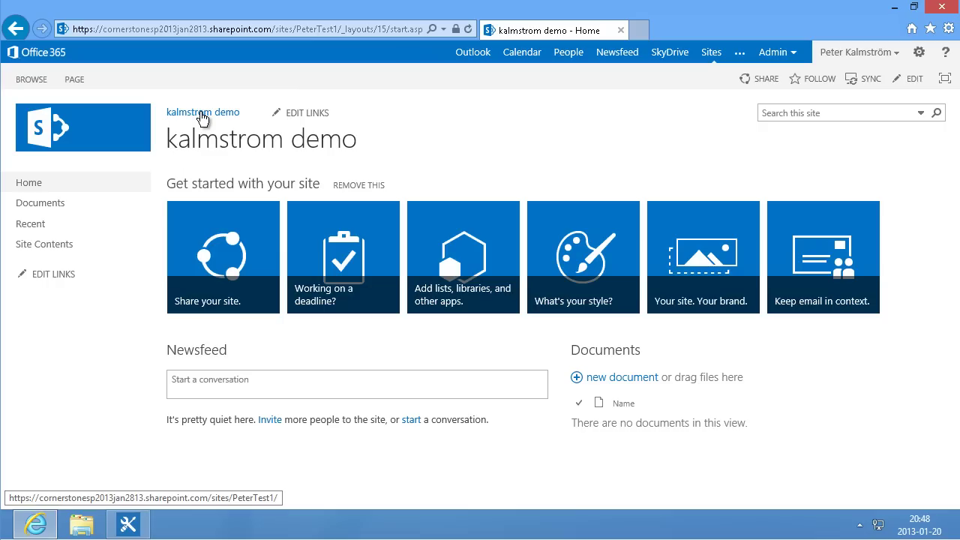
Change the site's title to "Contoso Bicycles" in the site settings and save it
click(918, 58)
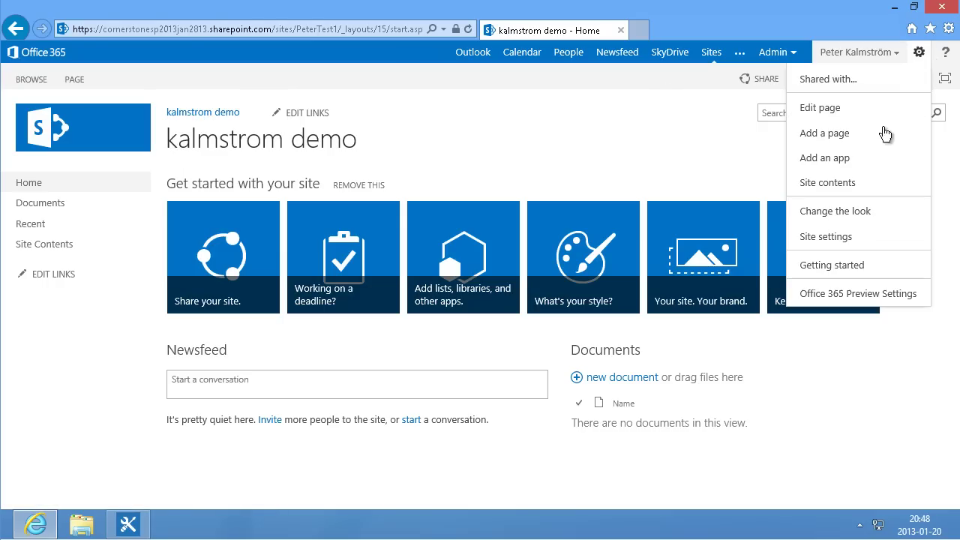
click(847, 239)
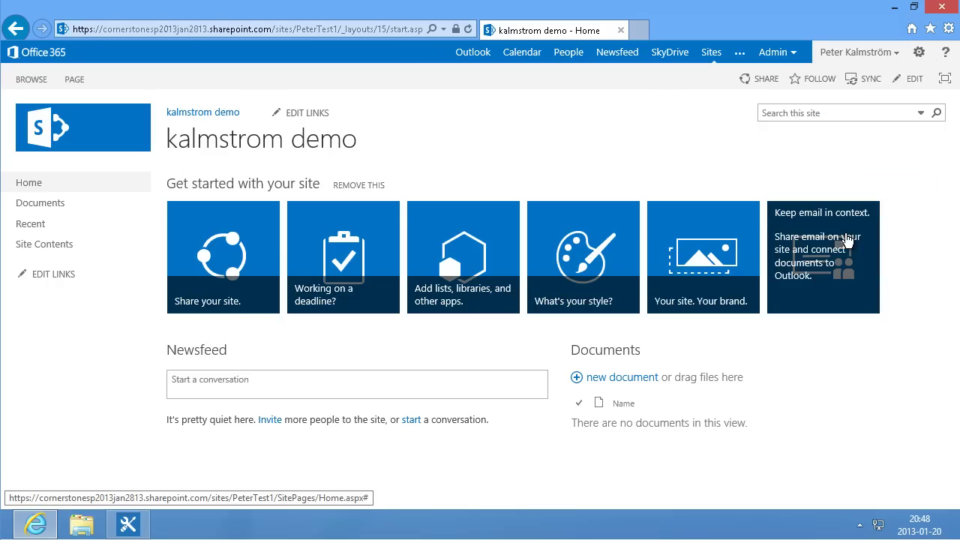
click(471, 204)
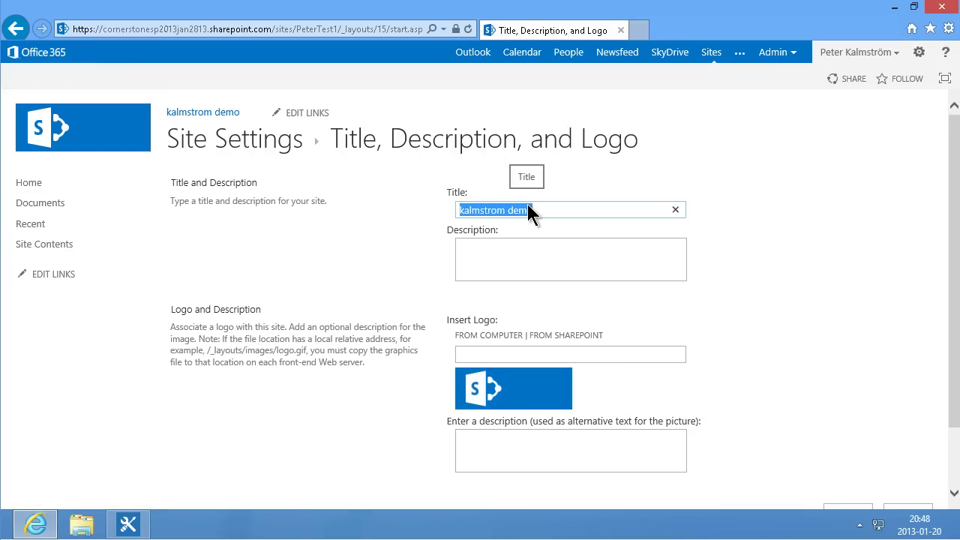
text(Contoso Bicycles)
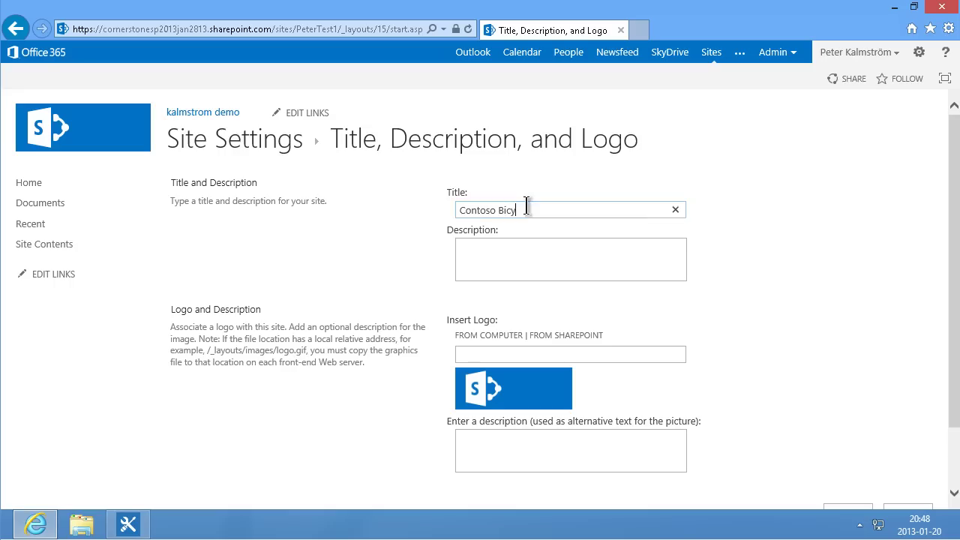
click(950, 454)
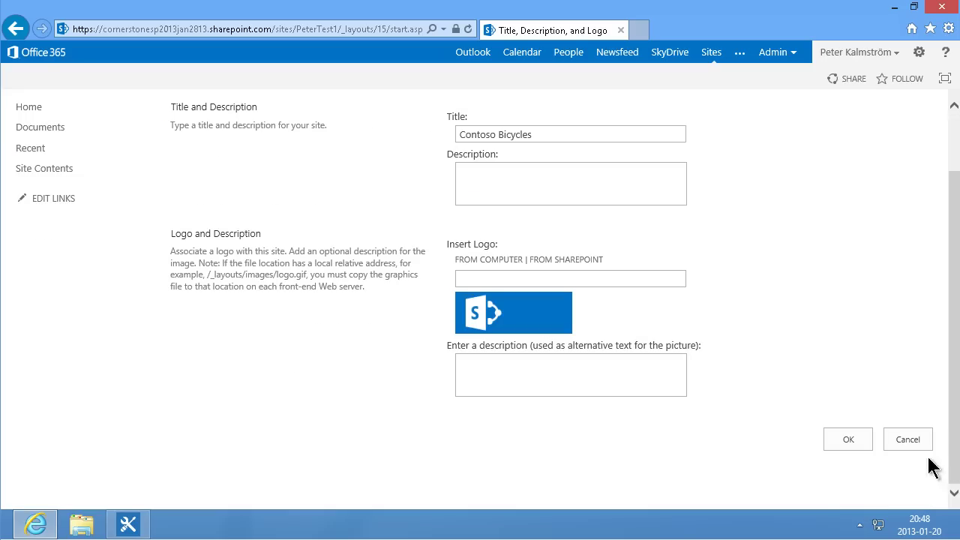
click(847, 439)
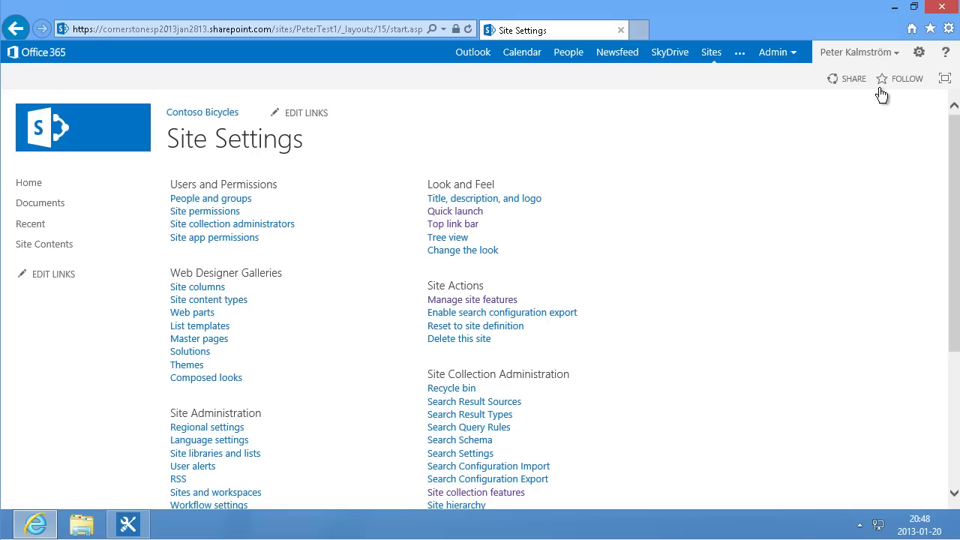
Create a new subsite under Contoso Bicycles with the title "Sales" and the URL name "Sales"
click(921, 54)
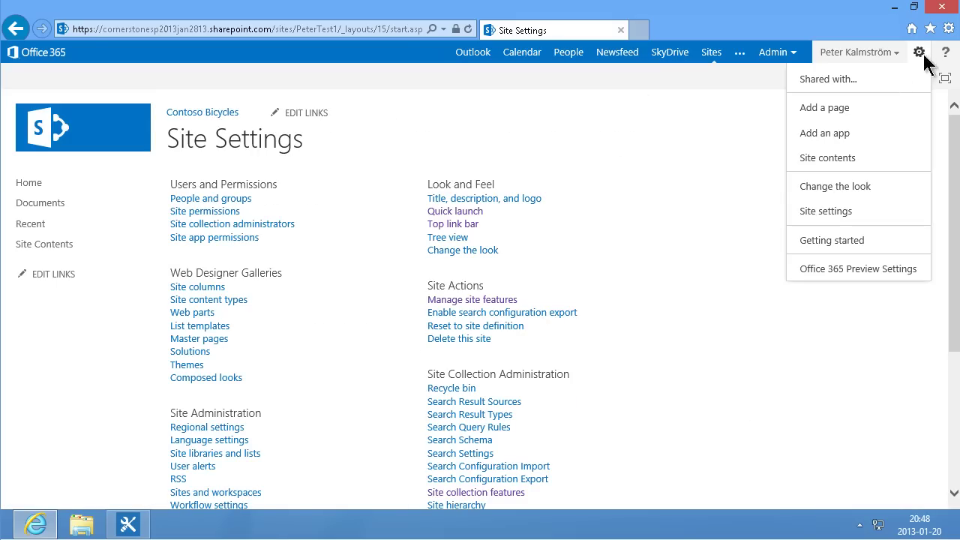
click(846, 160)
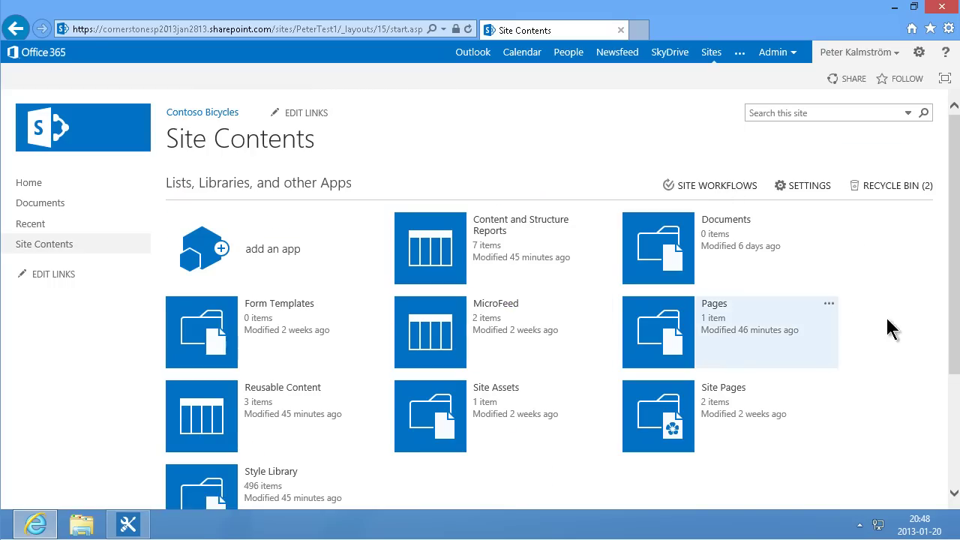
drag(956, 372, 956, 394)
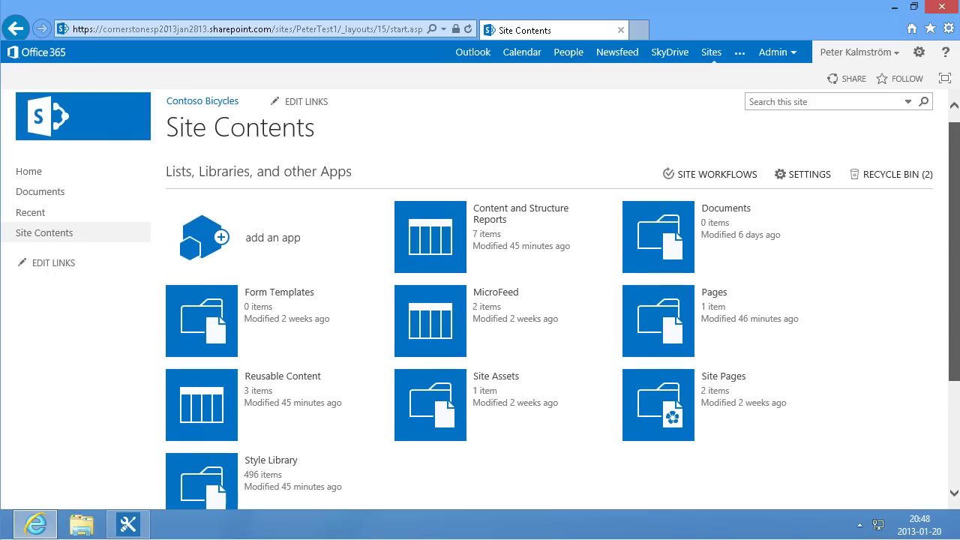
click(956, 476)
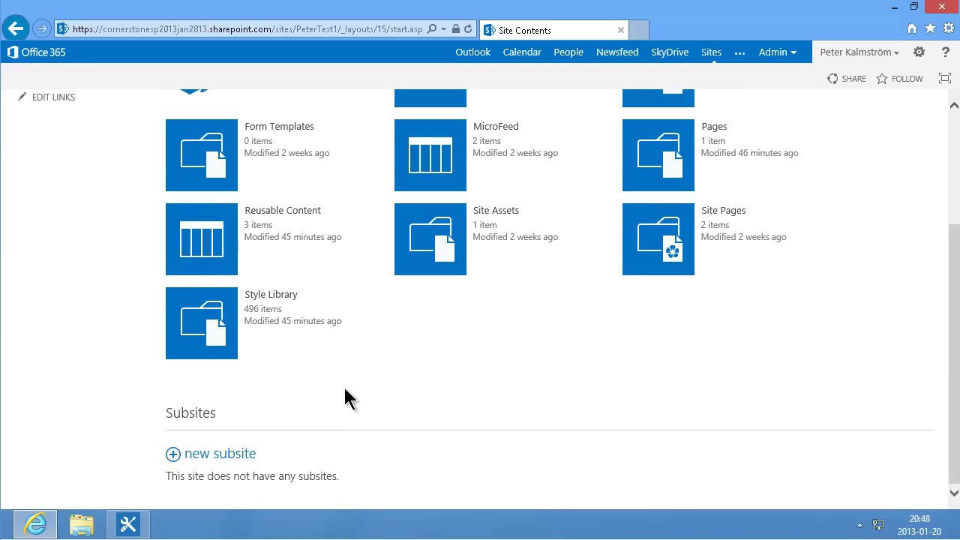
click(229, 455)
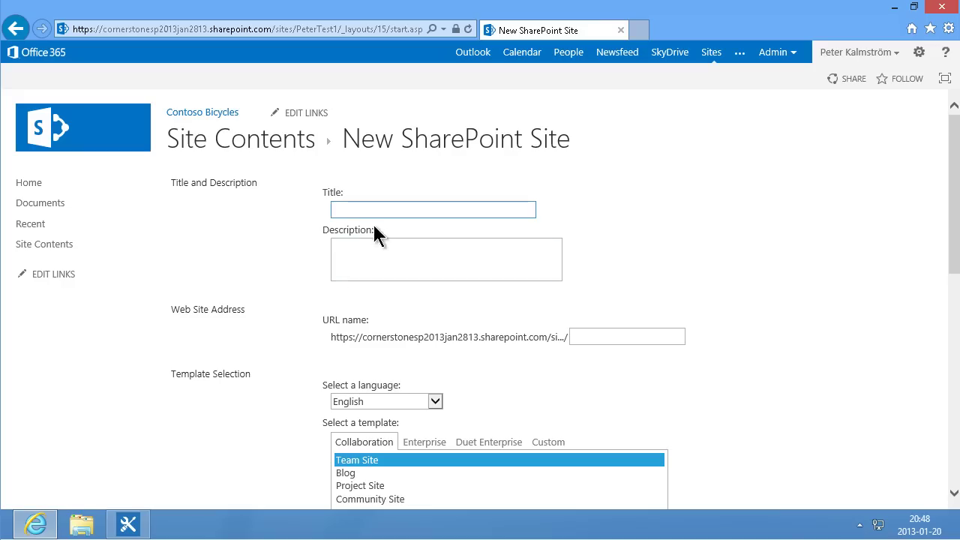
text(Sales)
key(Tab)
key(Tab)
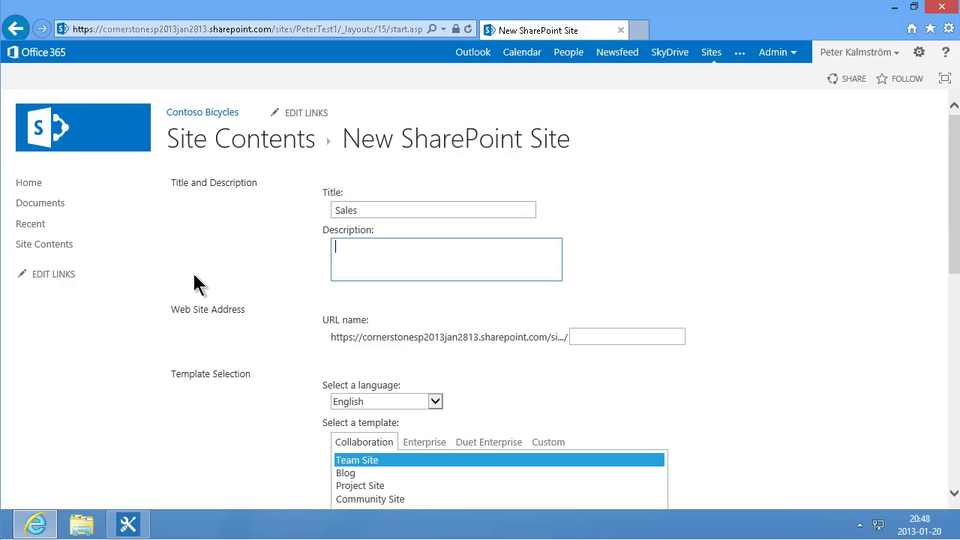
text(Sales)
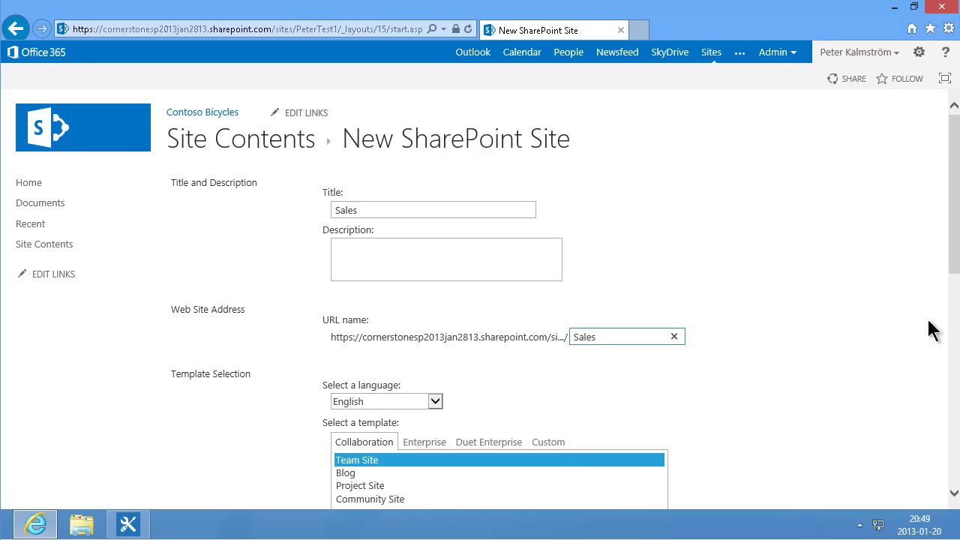
drag(951, 264, 951, 474)
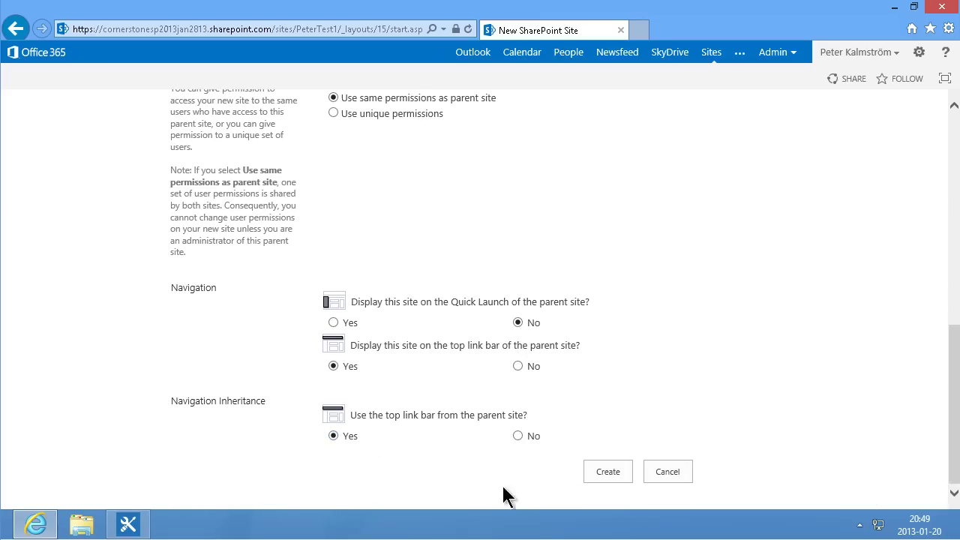
click(597, 472)
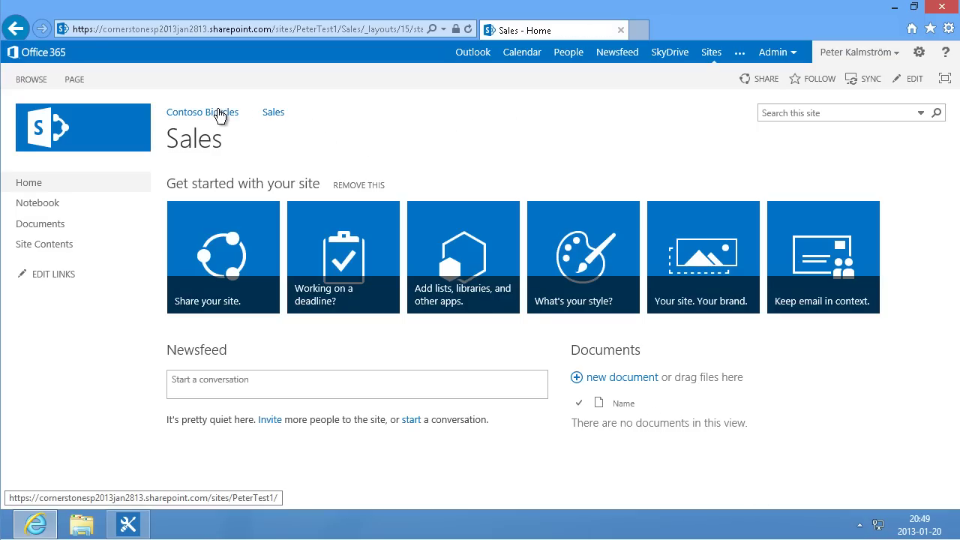
View the Contoso Bicycles parent site's home page and return to the Sales subsite
click(219, 115)
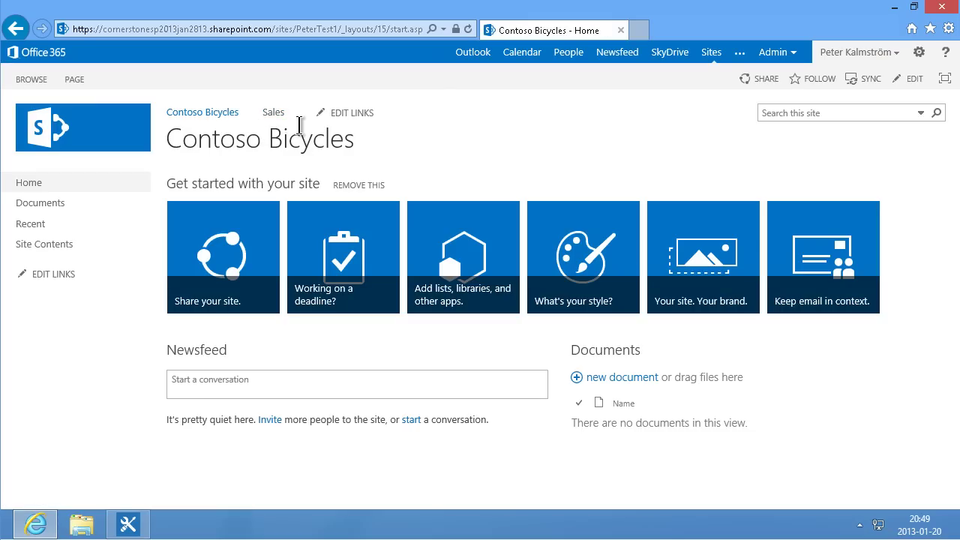
click(273, 113)
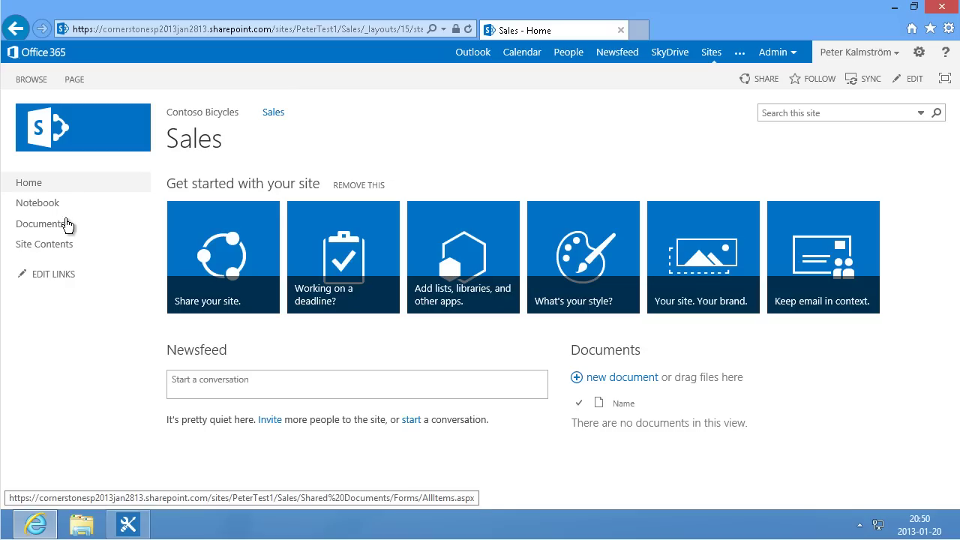
click(63, 224)
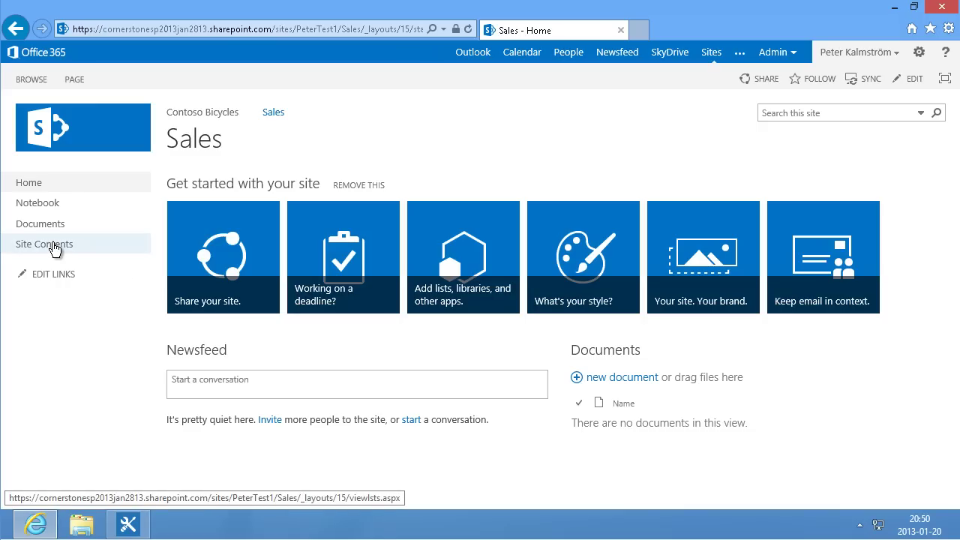
Find the Calendar app and add it to the Sales subsite with the name "Appointments"
click(54, 250)
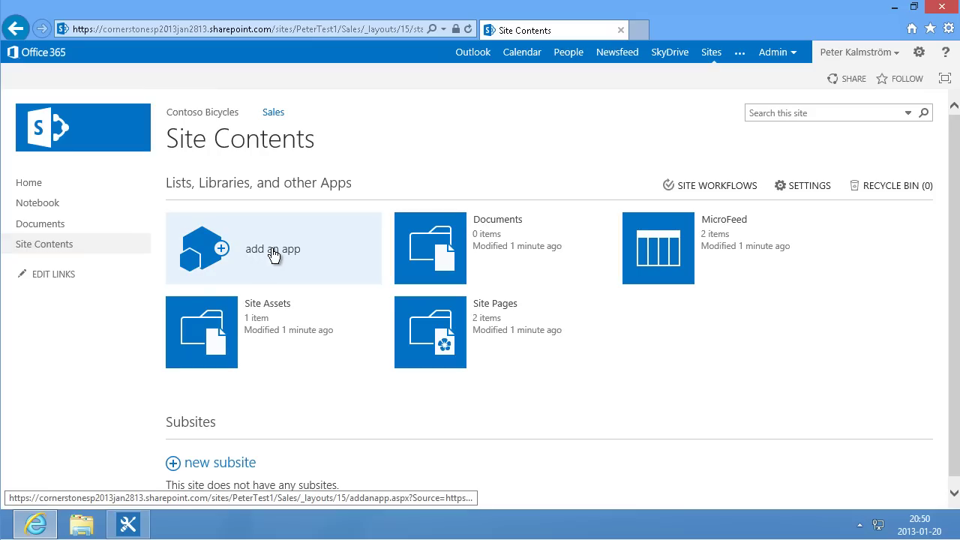
click(273, 255)
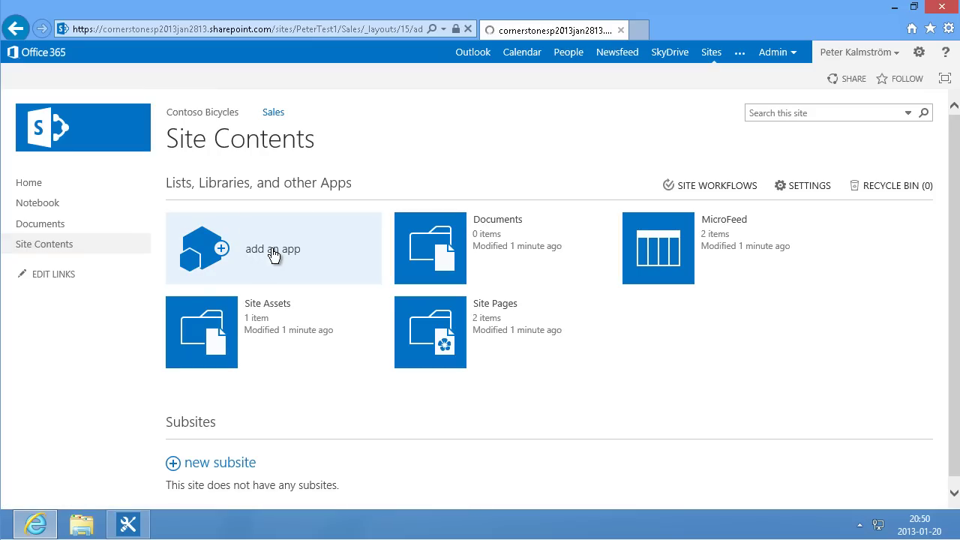
click(254, 181)
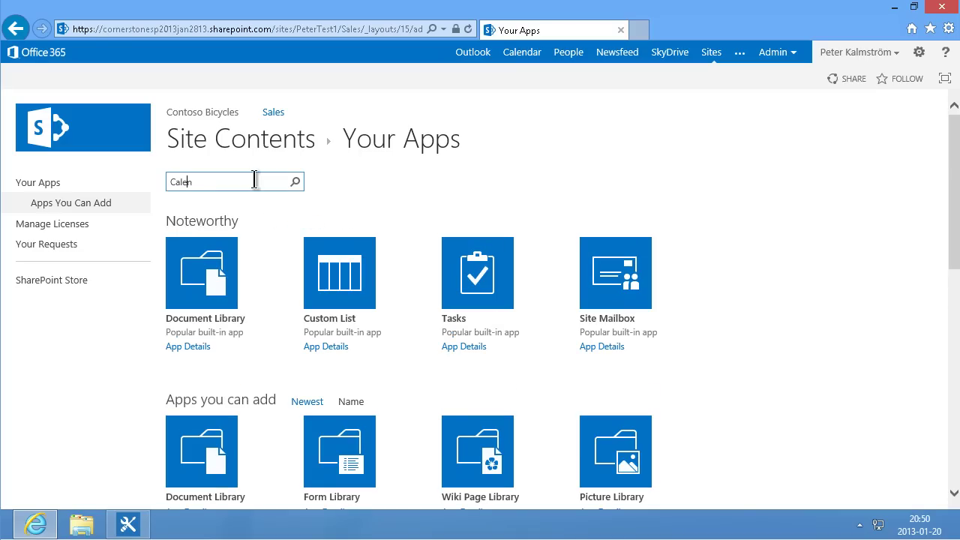
key(Return)
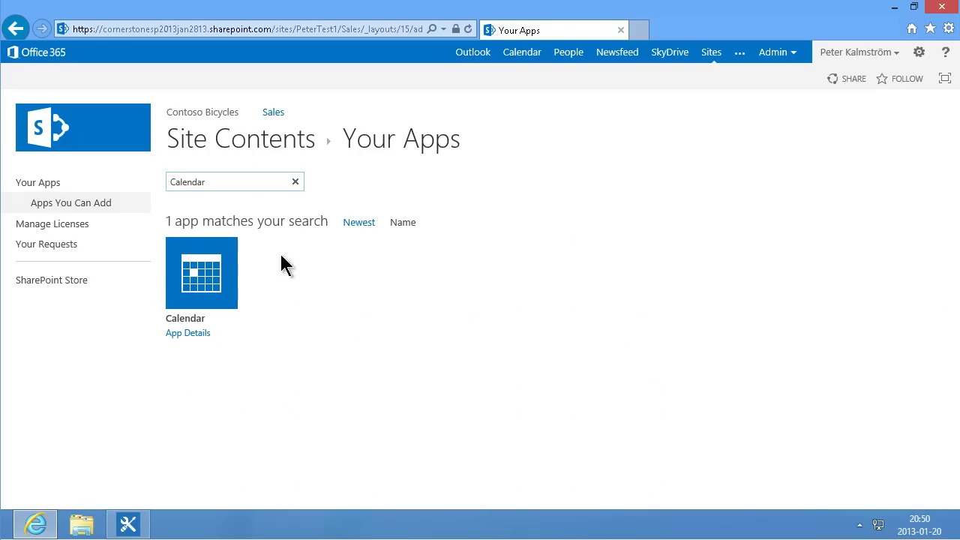
click(204, 273)
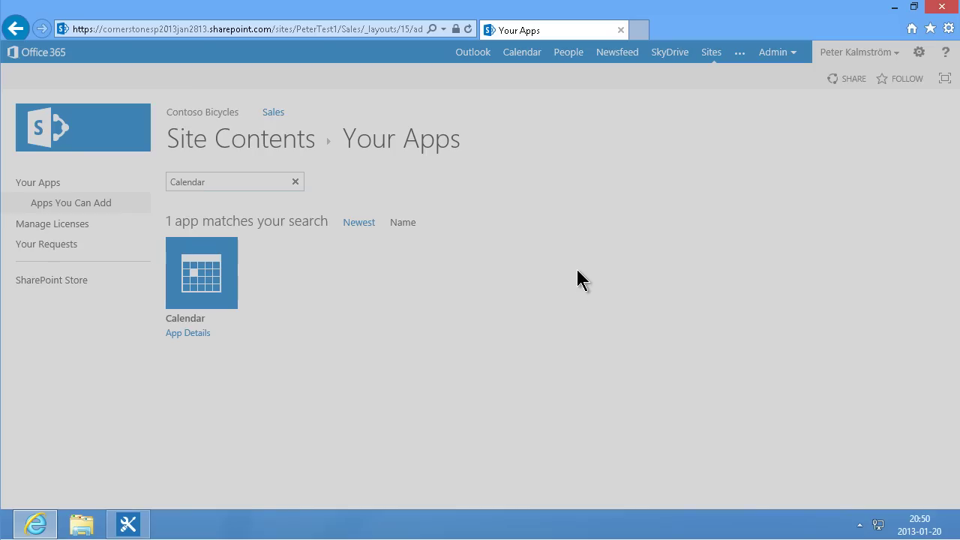
click(540, 274)
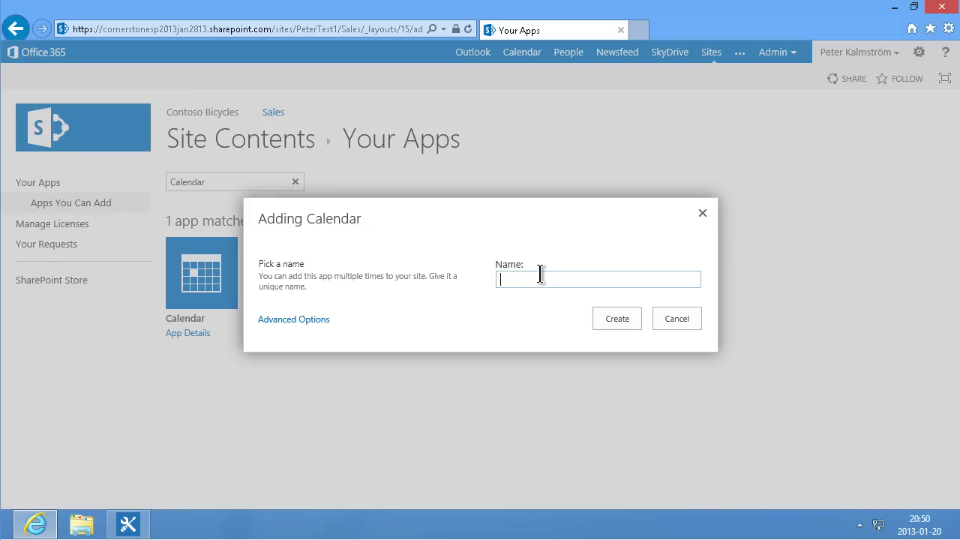
text(Appoint)
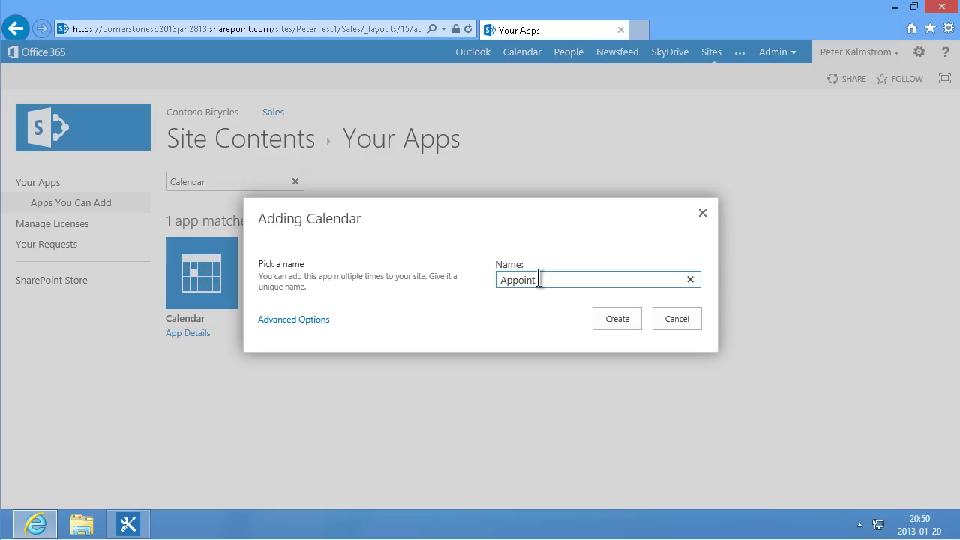
text(ments)
click(615, 310)
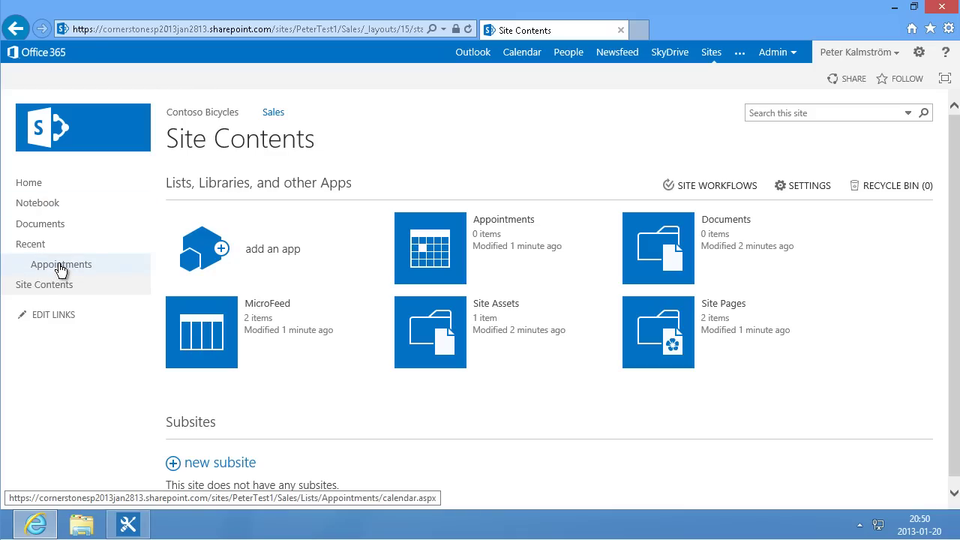
Set the Appointments calendar to display on the Quick Launch in its list settings and save
click(103, 274)
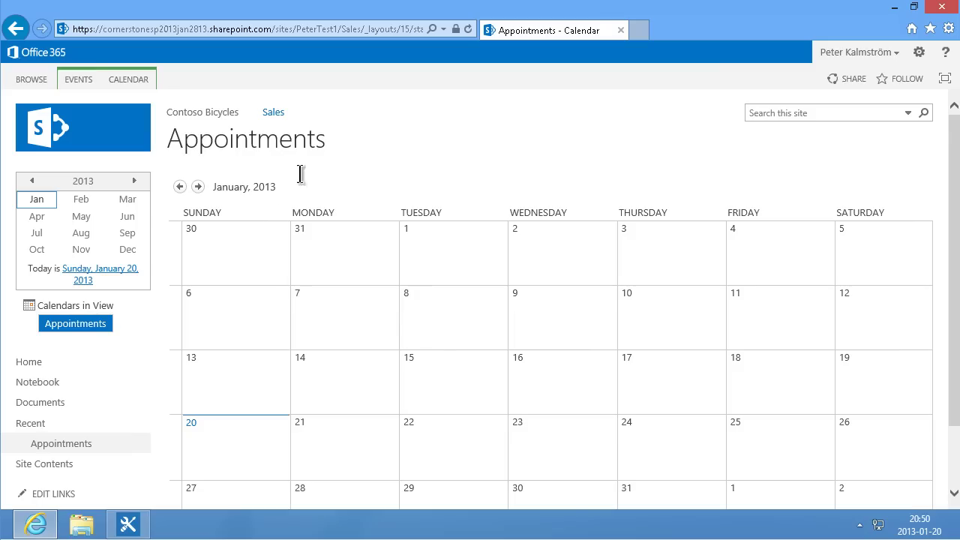
click(140, 81)
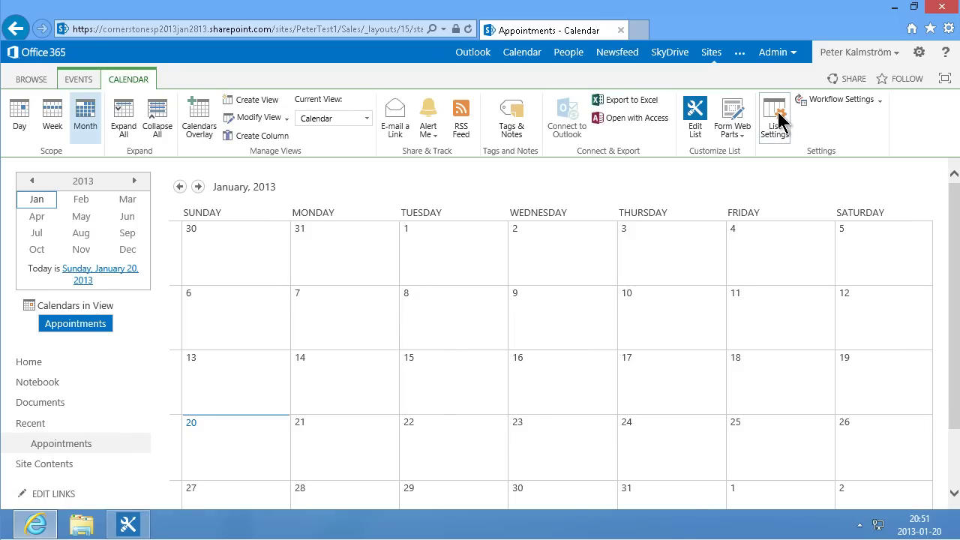
click(780, 120)
click(266, 295)
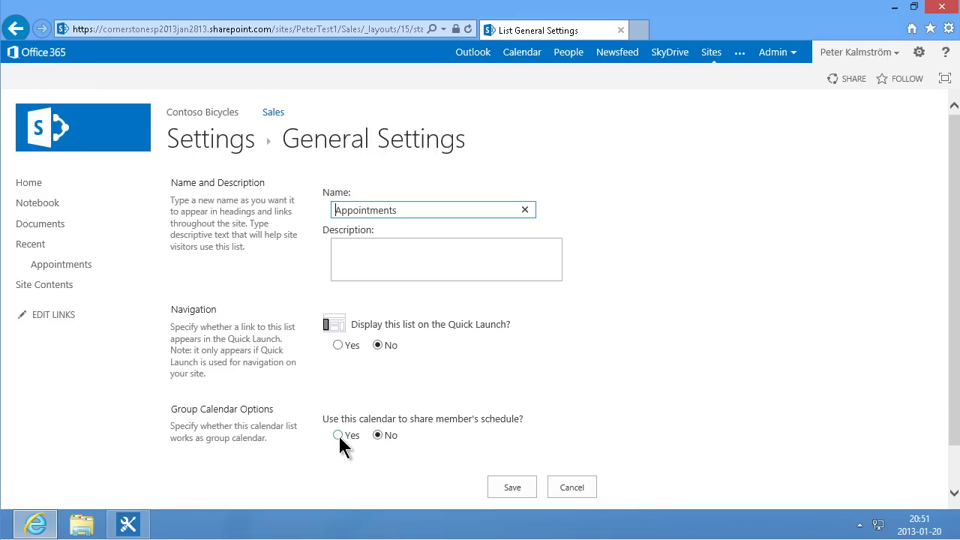
click(341, 346)
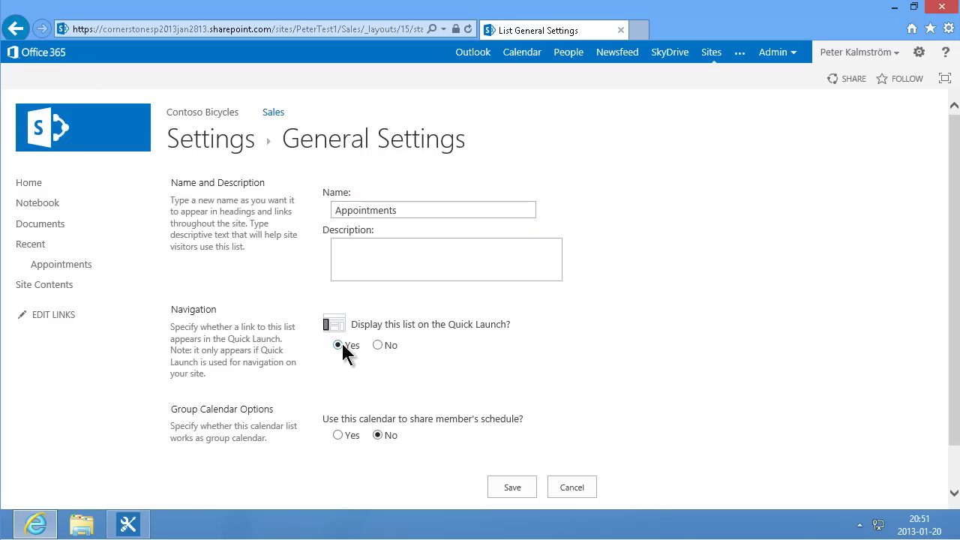
click(493, 481)
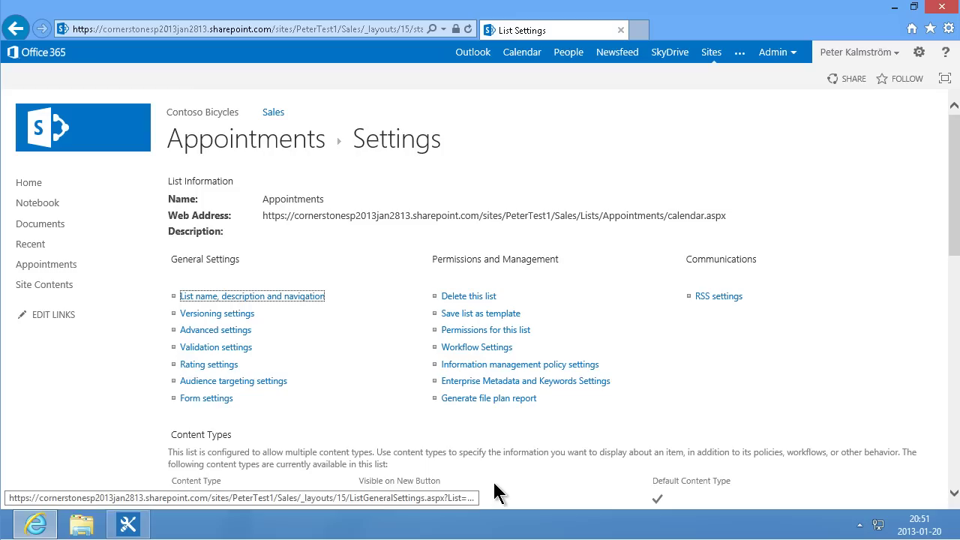
Add the Tasks app to the Sales subsite with the name "Tasks"
click(71, 286)
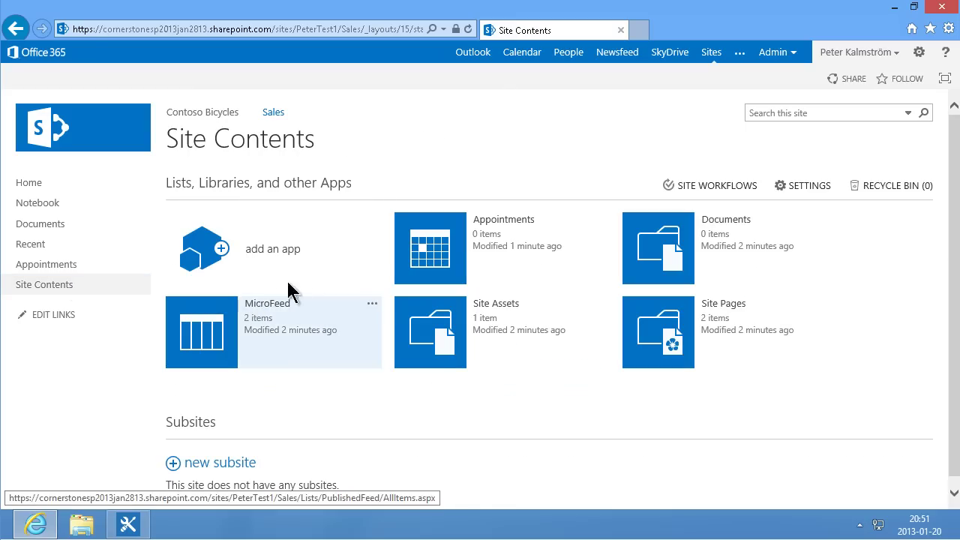
click(275, 256)
click(242, 183)
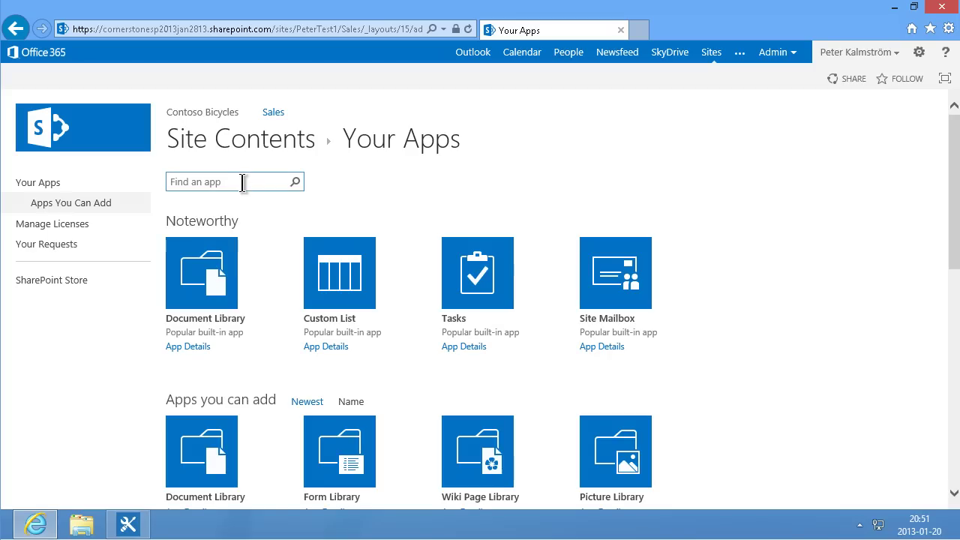
click(480, 267)
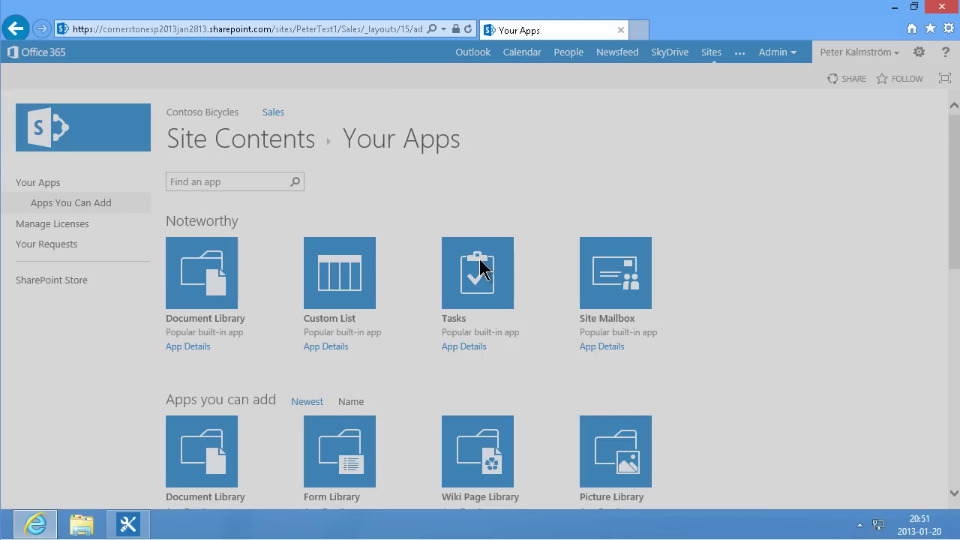
text(Tasks)
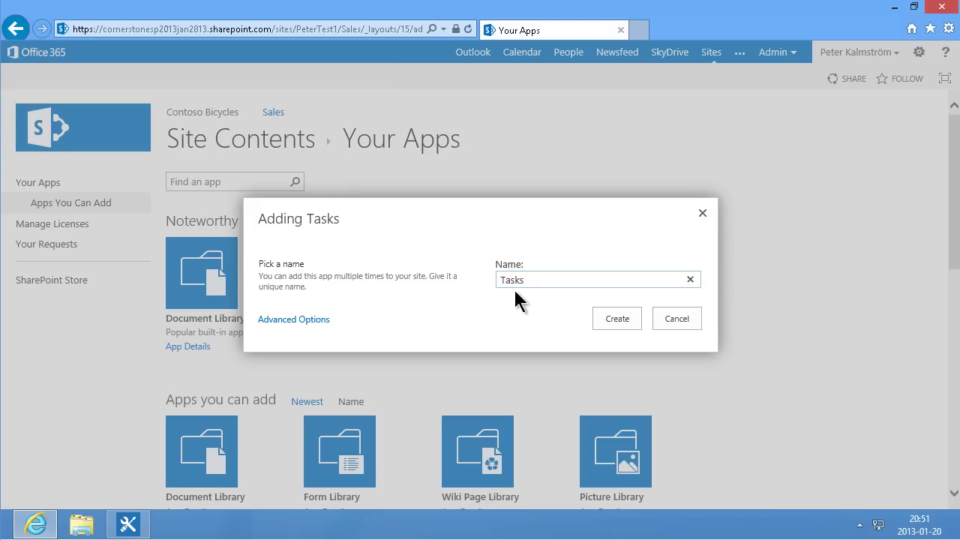
click(616, 320)
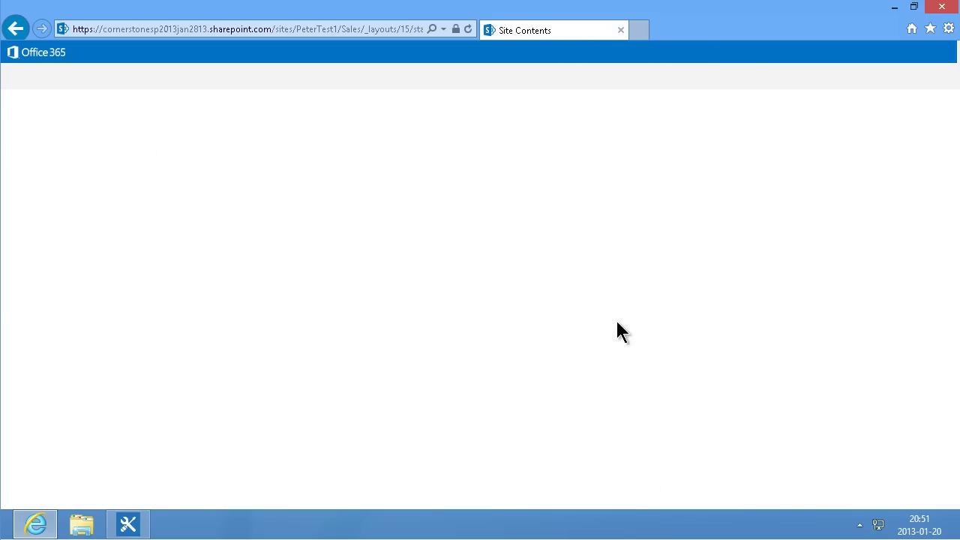
Set the Tasks list to display on the Quick Launch in its list settings and save
click(42, 266)
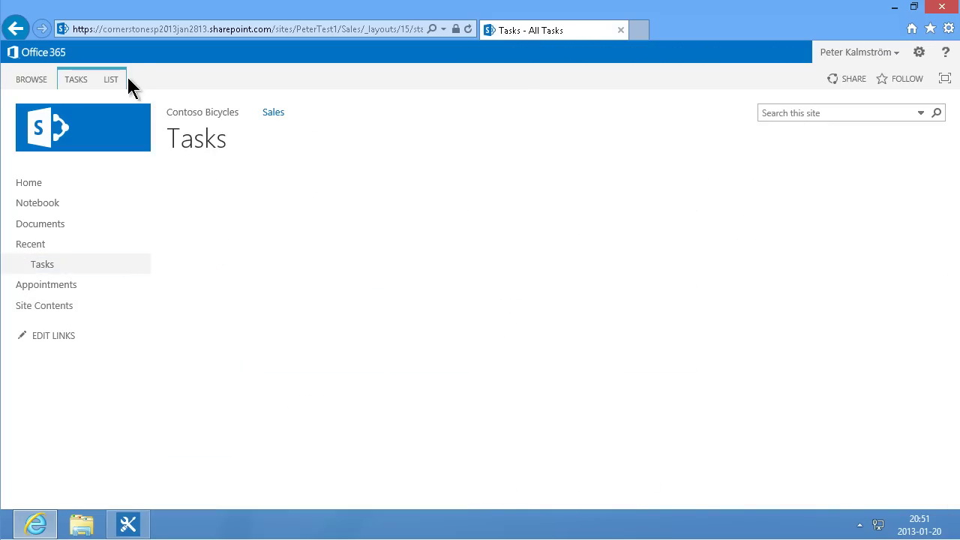
click(109, 81)
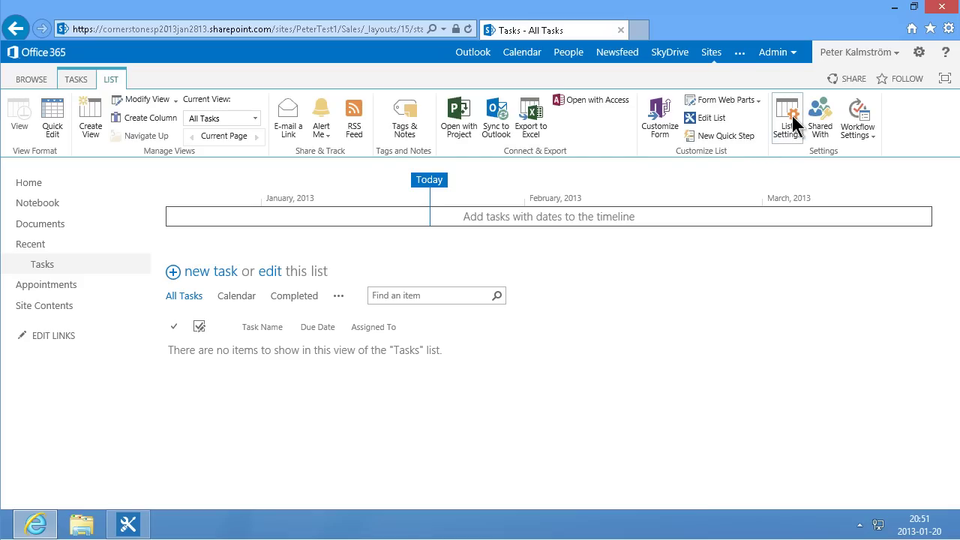
click(789, 119)
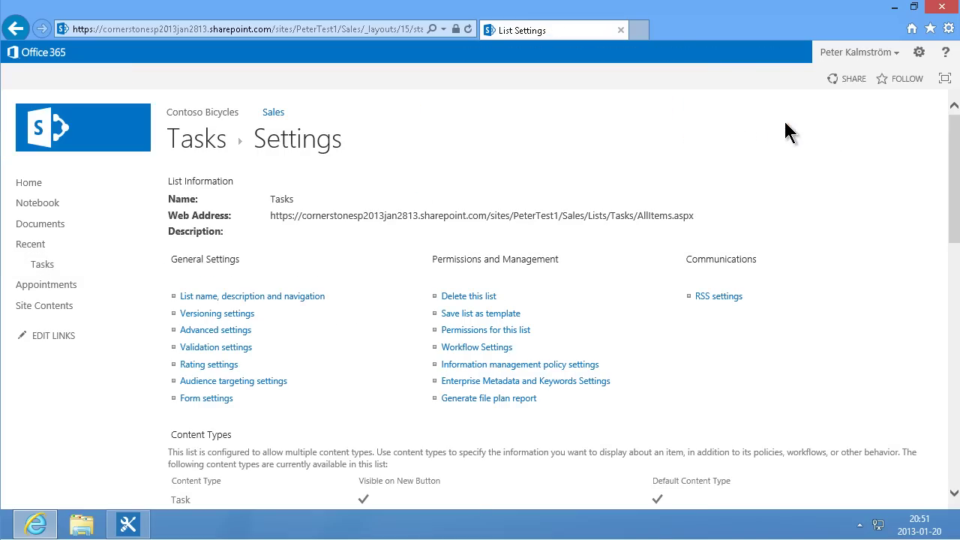
click(246, 297)
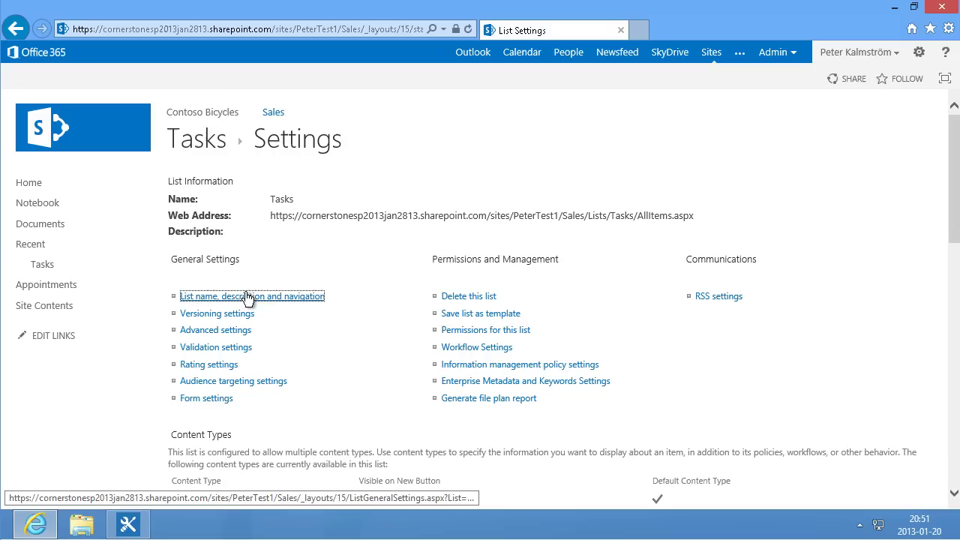
click(337, 345)
click(501, 421)
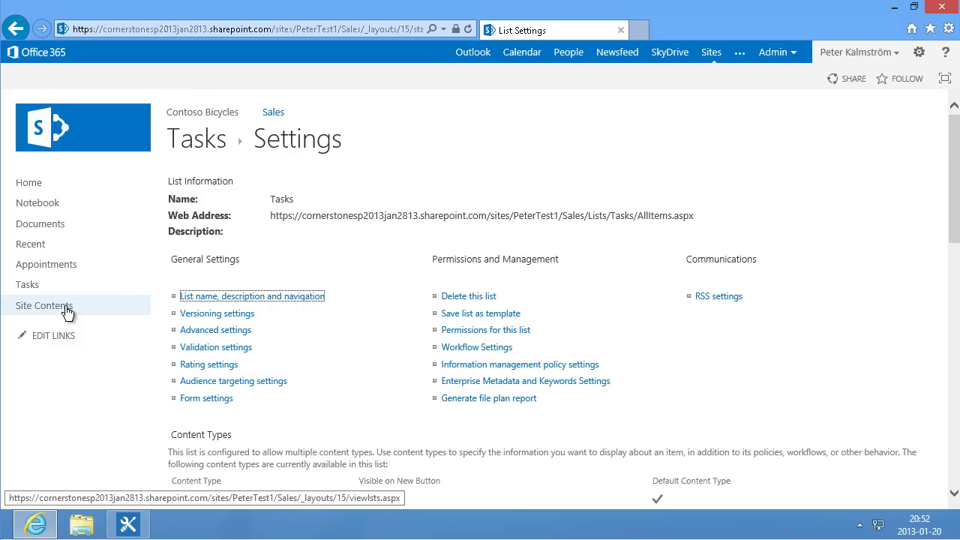
Search the available apps for "pictures" and add a Picture Library named "Photos" to the Sales subsite
click(66, 309)
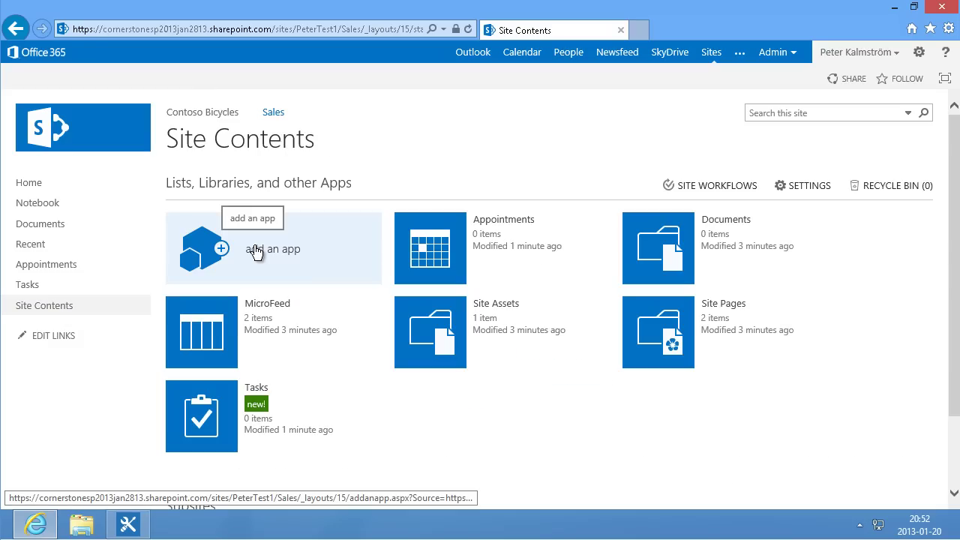
click(225, 247)
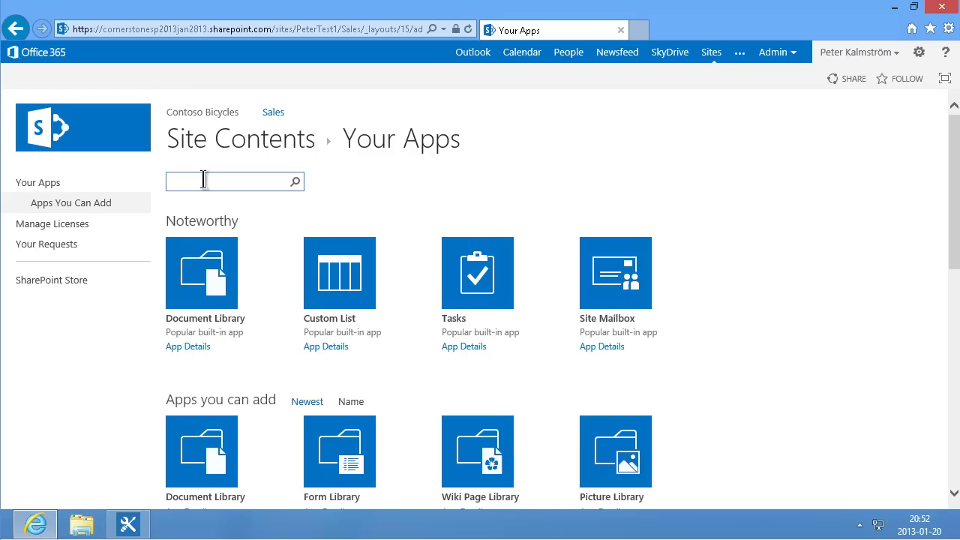
click(203, 181)
text(pictures)
key(Return)
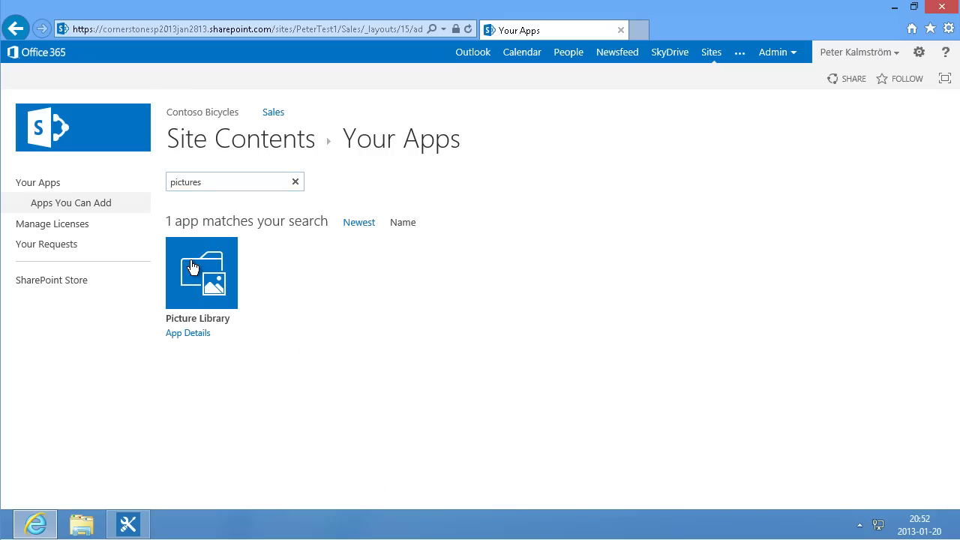
click(192, 266)
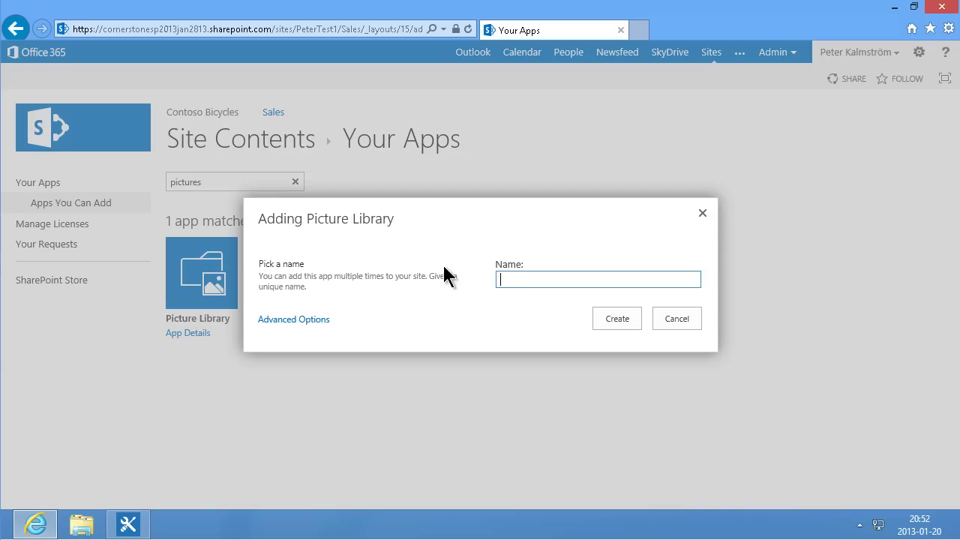
click(518, 282)
click(514, 270)
text(Photos)
click(611, 319)
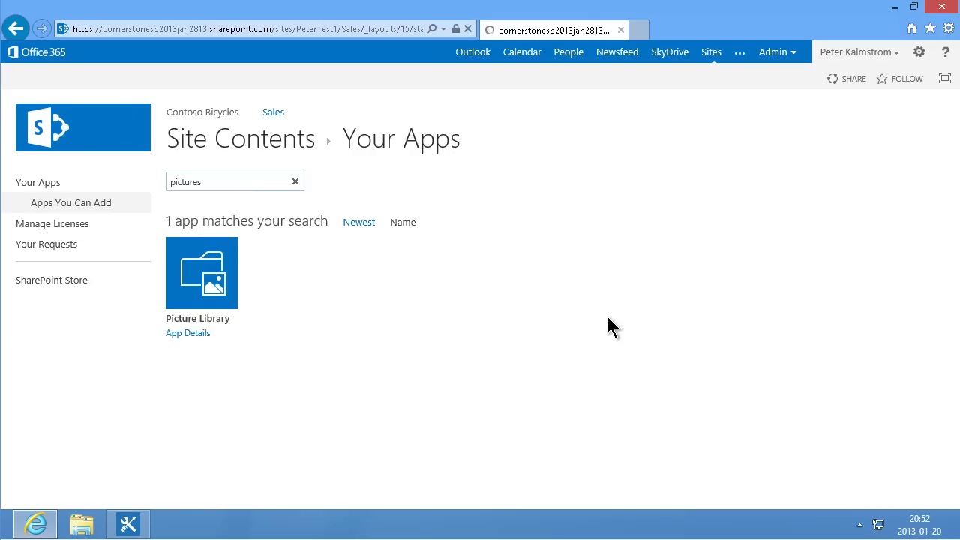
Set the Photos picture library to display on the Quick Launch in its library settings and save
click(48, 267)
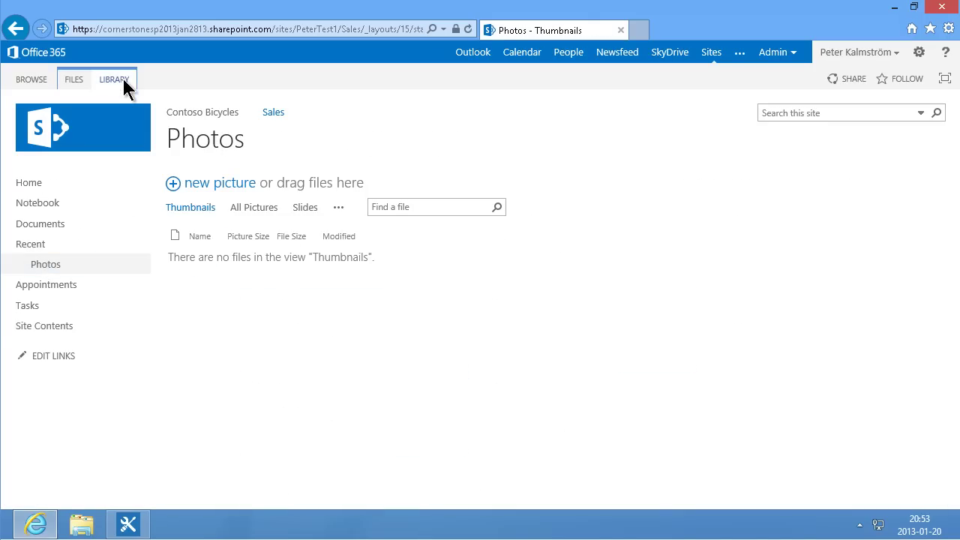
click(123, 79)
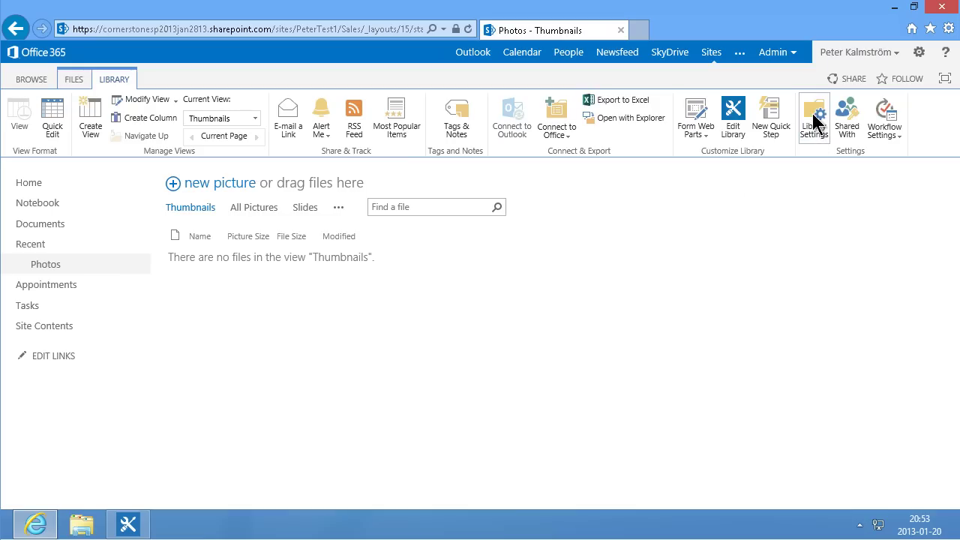
click(816, 121)
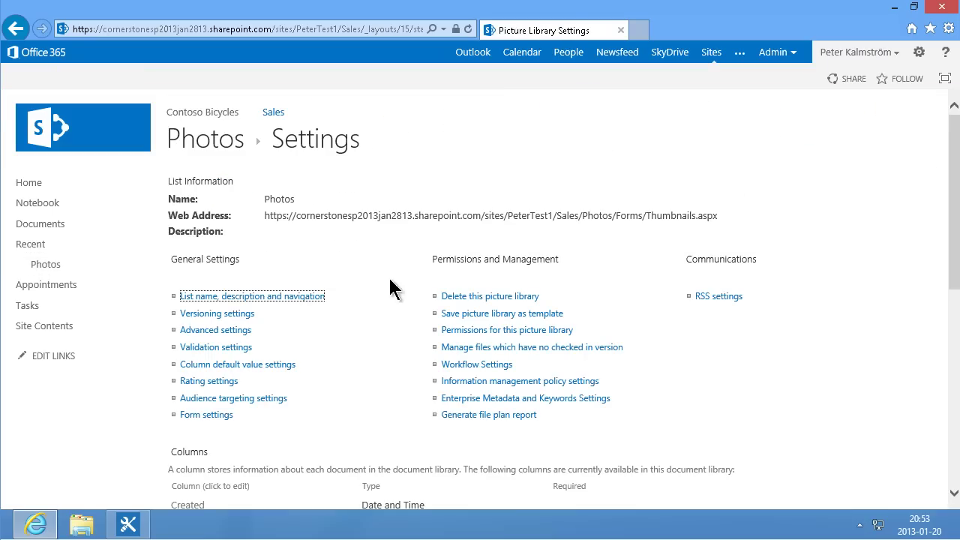
click(286, 296)
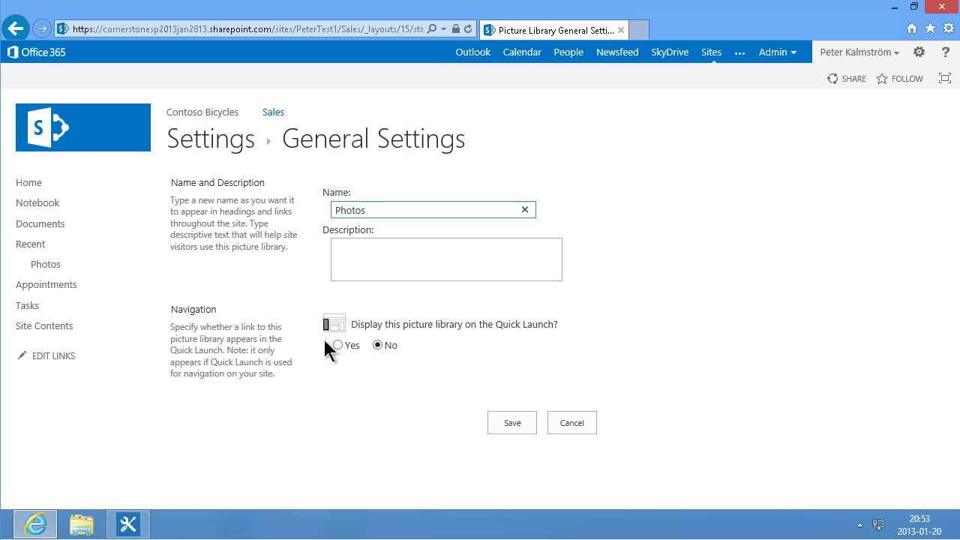
click(338, 345)
click(515, 429)
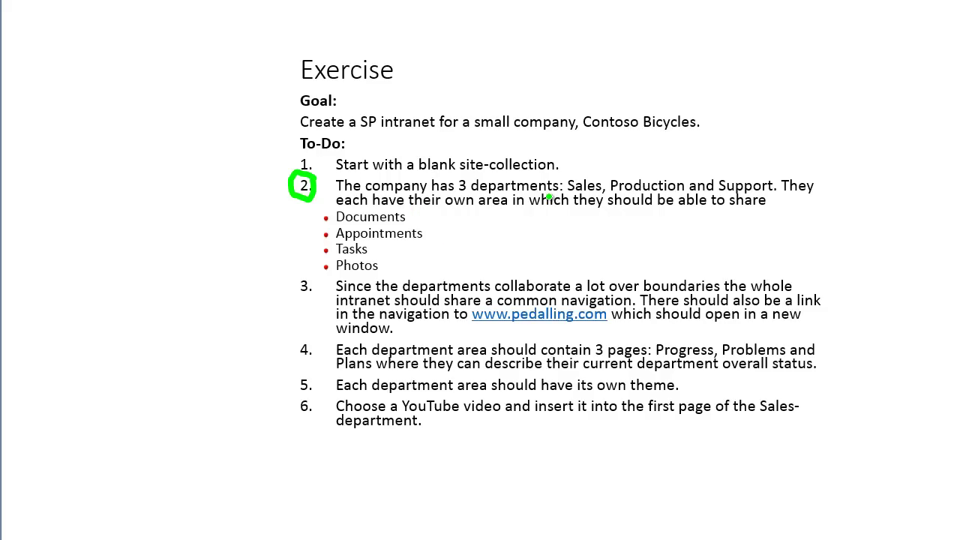
drag(566, 192, 609, 195)
drag(323, 224, 394, 224)
drag(315, 244, 413, 239)
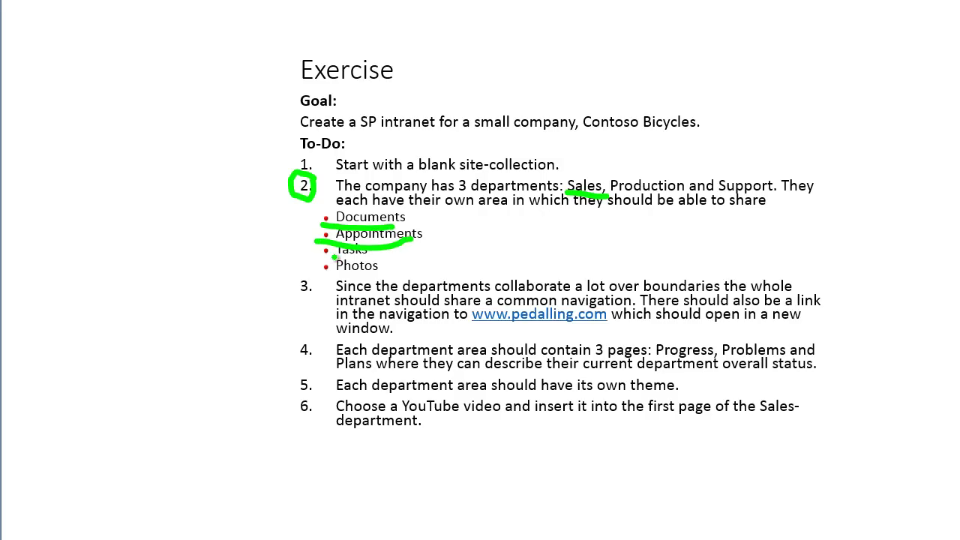
mouse_move(327, 257)
mouse_down()
mouse_move(372, 258)
mouse_move(370, 273)
mouse_up()
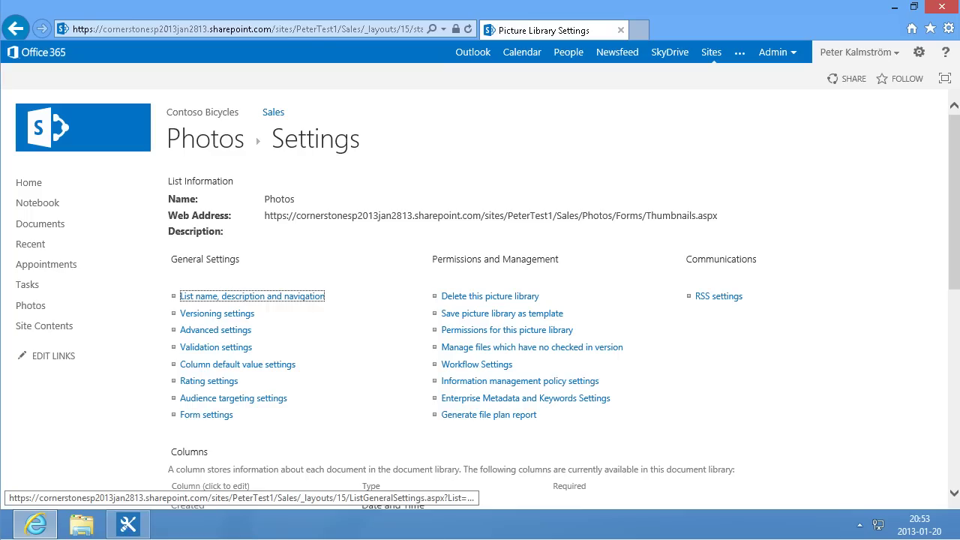
click(187, 112)
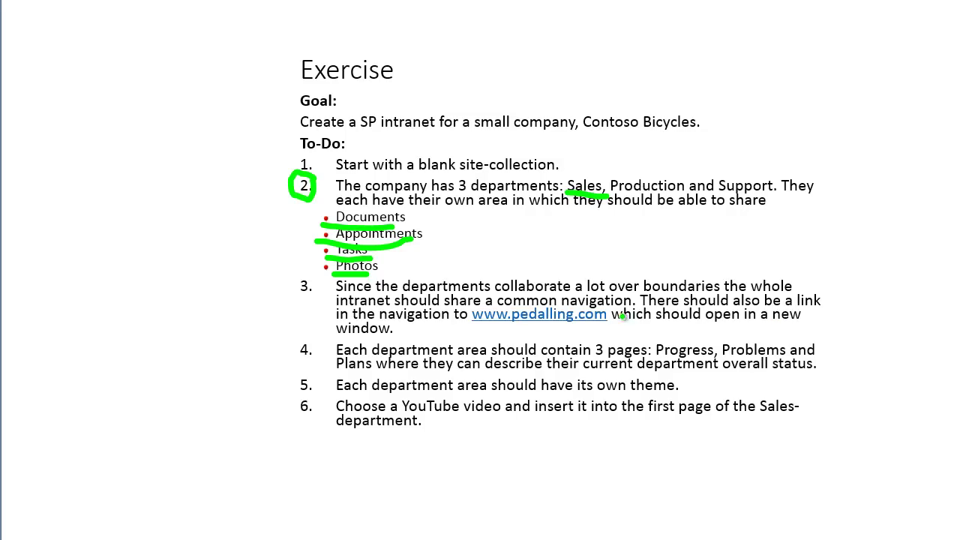
drag(641, 288, 632, 310)
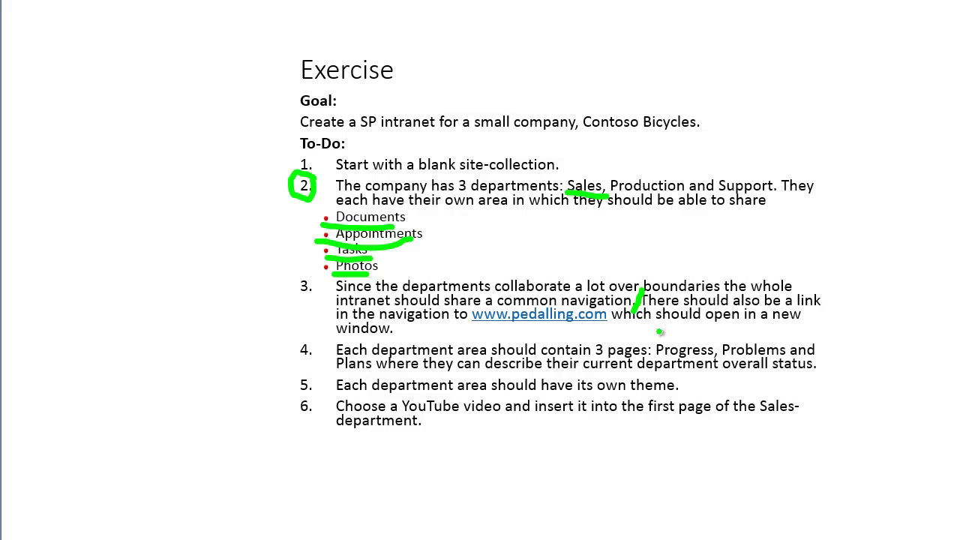
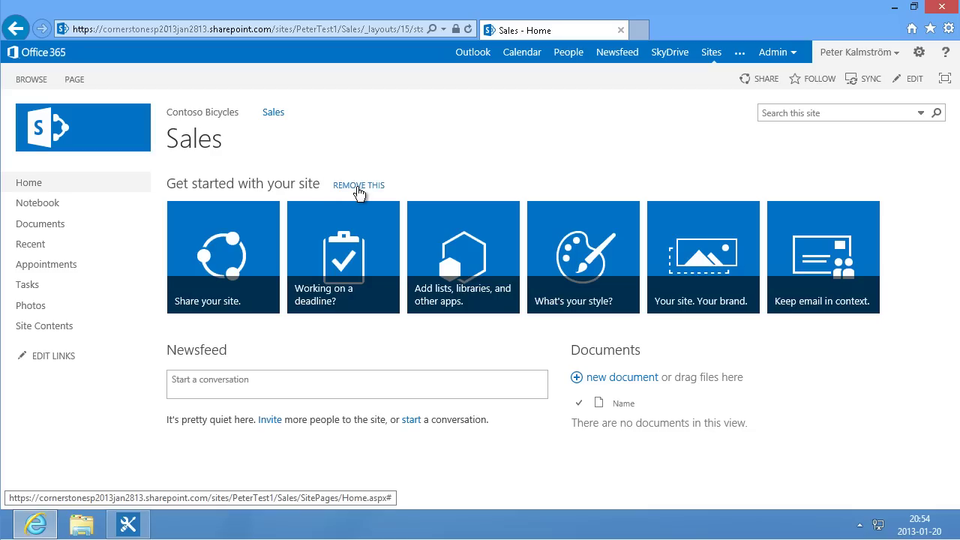
Remove the "Get started with your site" tiles from the Sales home page and open the page for editing
click(358, 187)
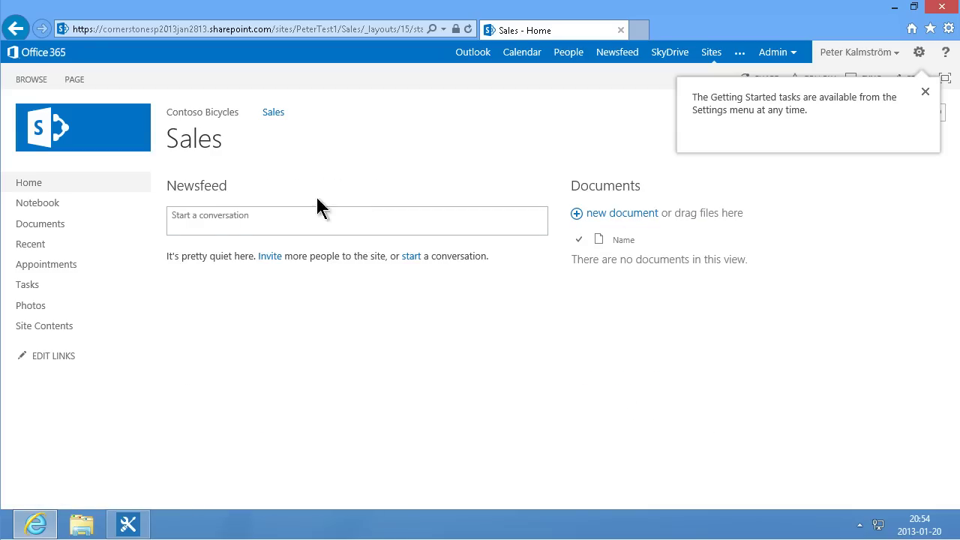
click(73, 80)
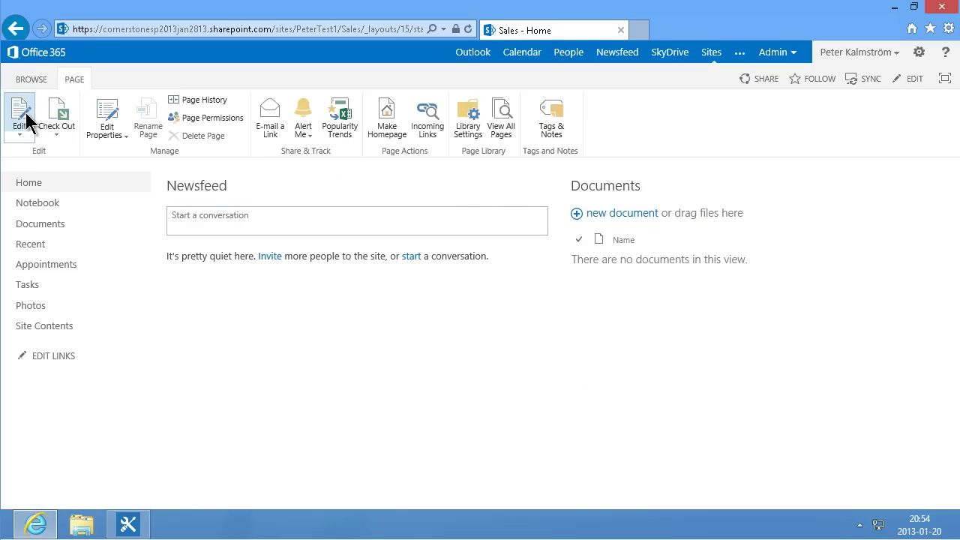
click(22, 116)
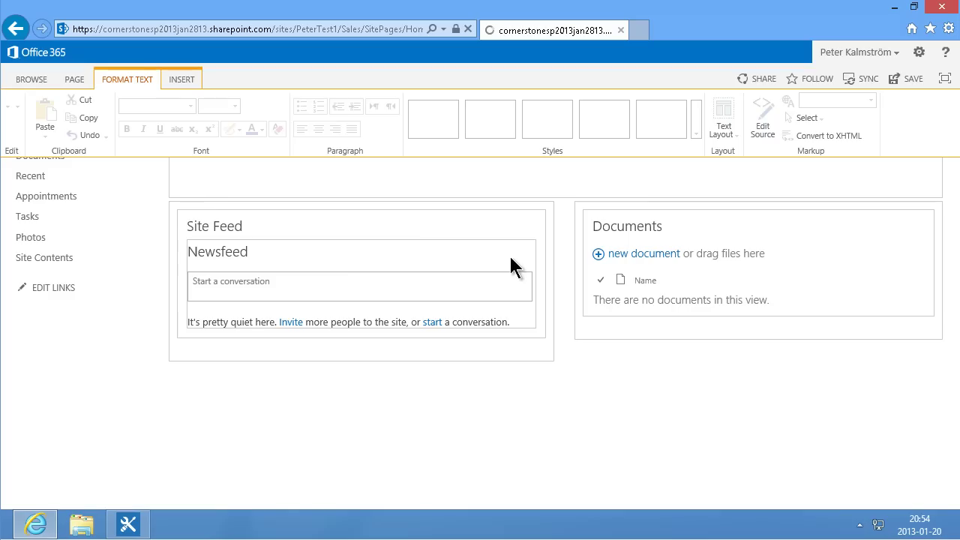
Add the wiki links [[Progress]], [[Problems]] and [[Plans]] on separate lines above the site feed and save the page
click(233, 192)
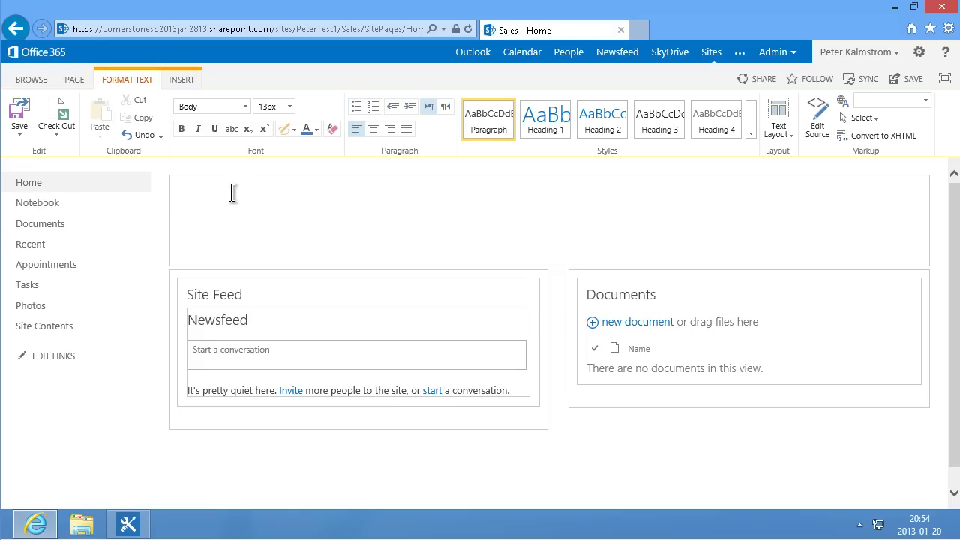
text([[)
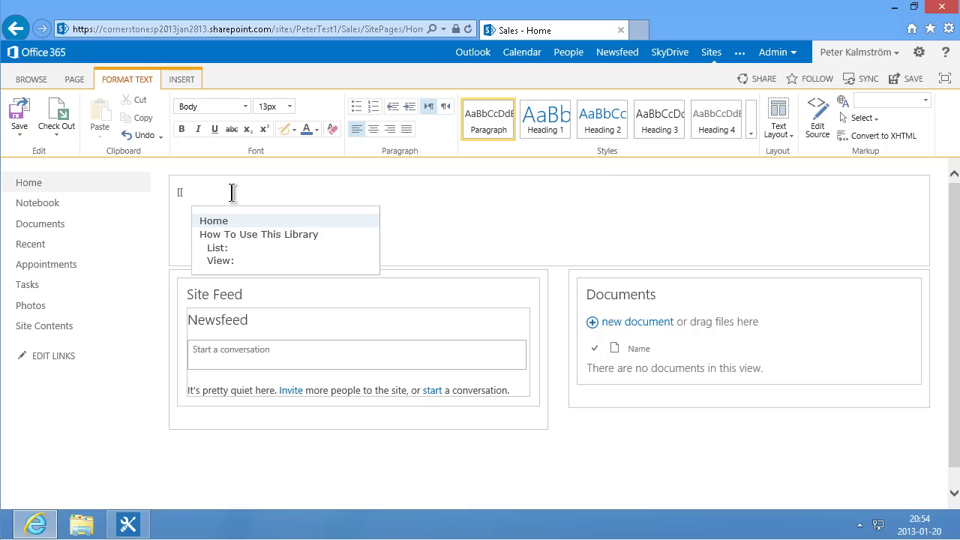
text(Progress)
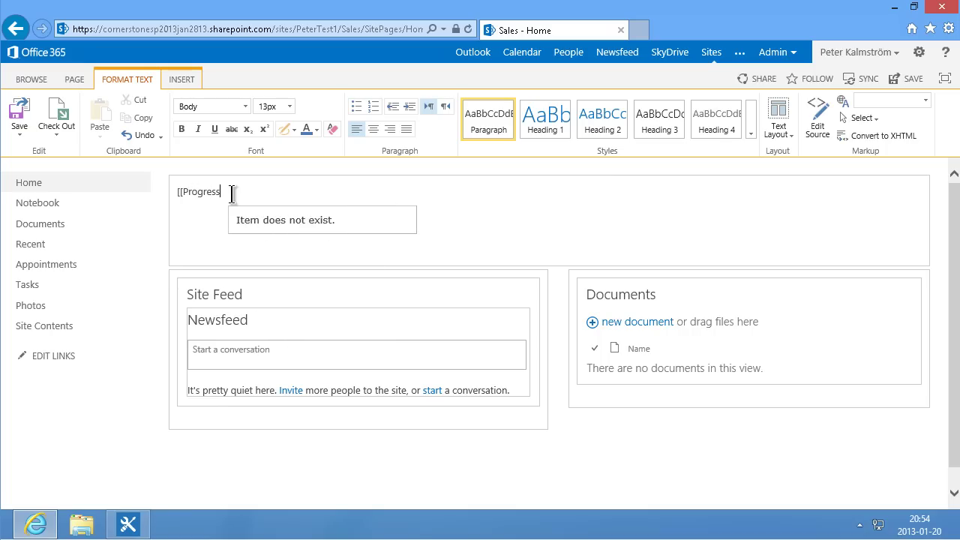
text(]] )
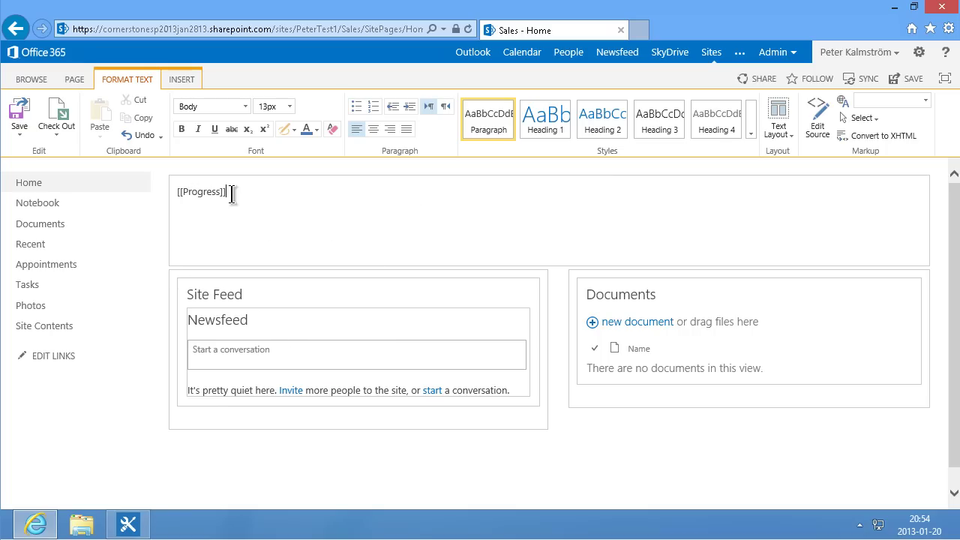
text([[Prob)
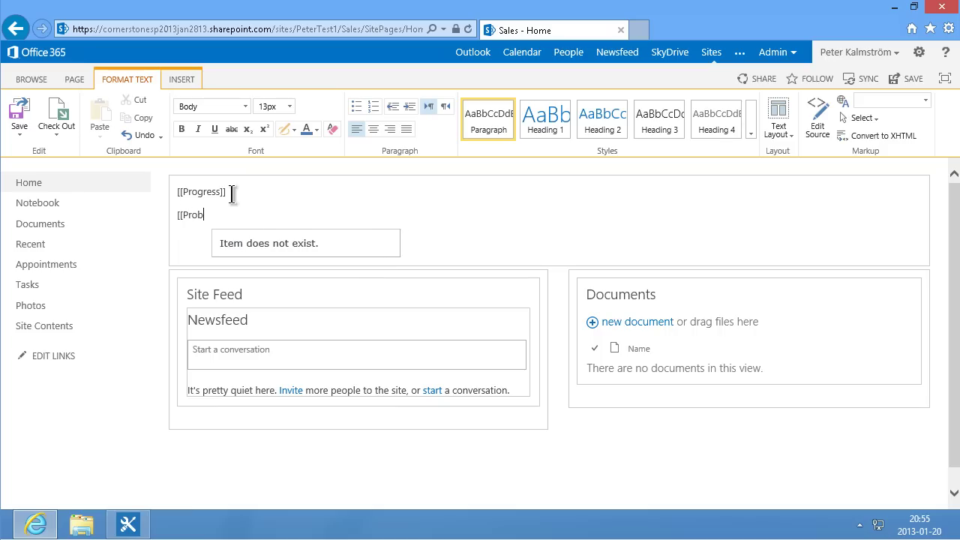
text(lems]])
key(Return)
text([[Plans)
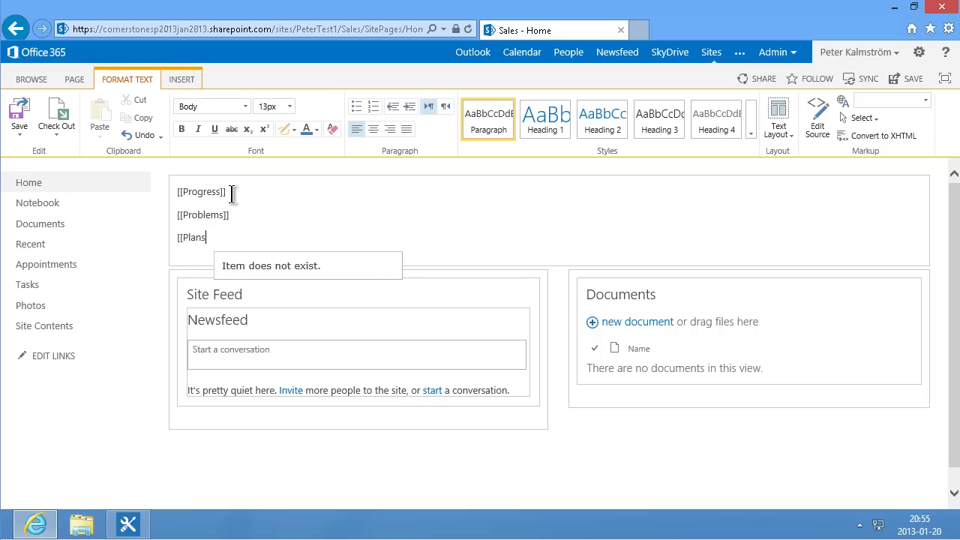
text(]])
click(18, 117)
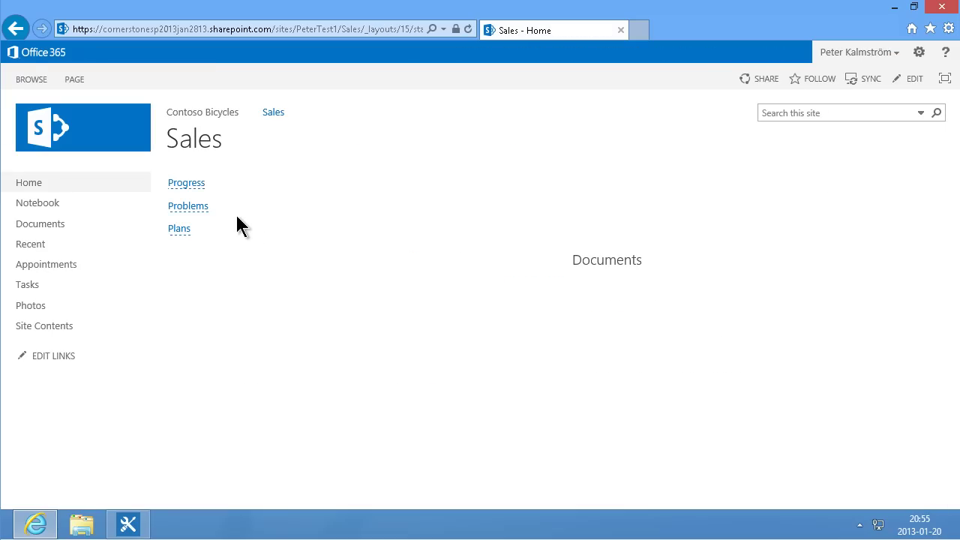
Create the wiki page Progress from its link on the Sales home page, add a "Progress" title in Heading 1 style and save
click(187, 183)
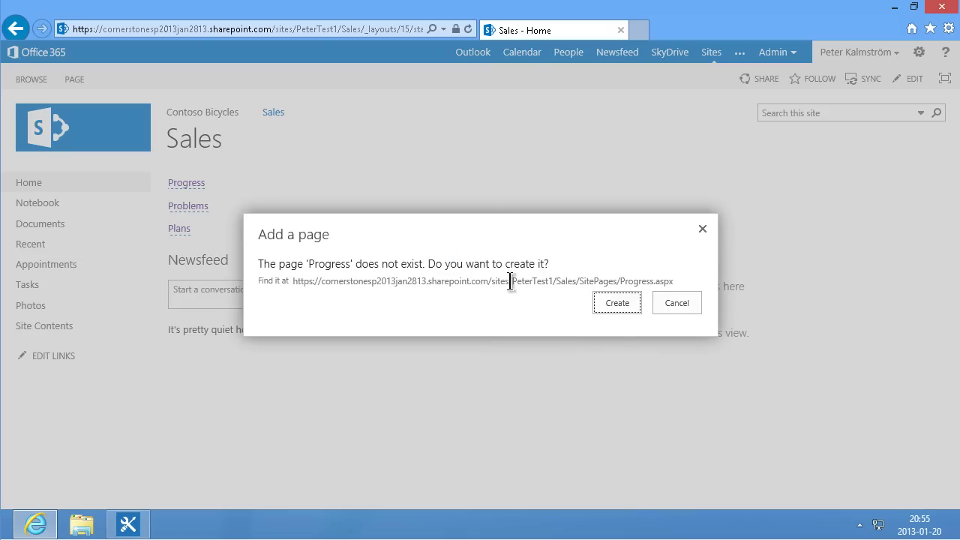
click(616, 303)
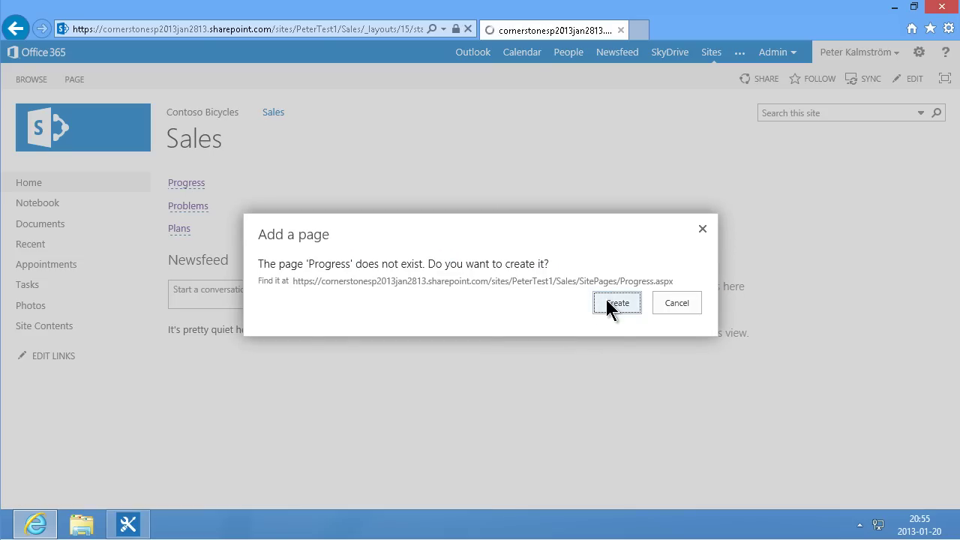
text(Progress)
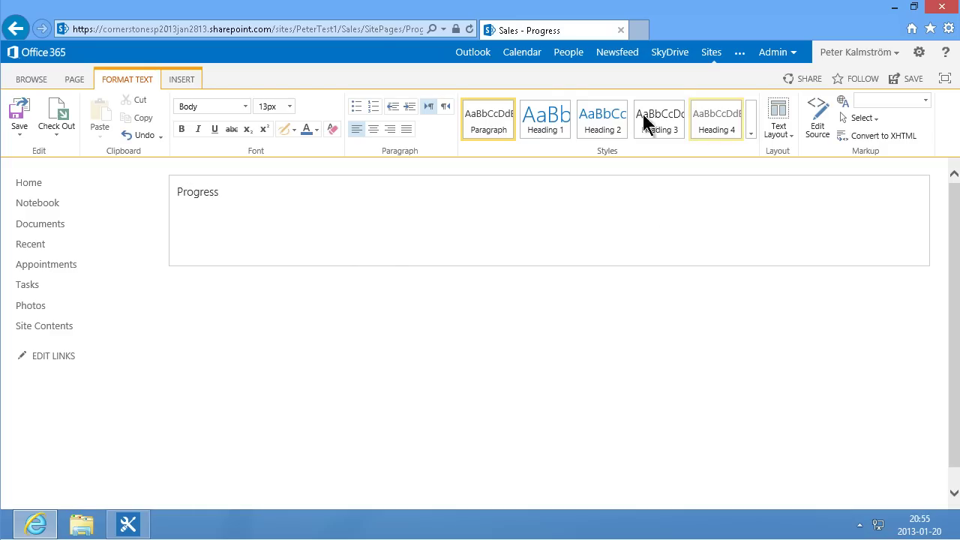
click(556, 116)
click(21, 113)
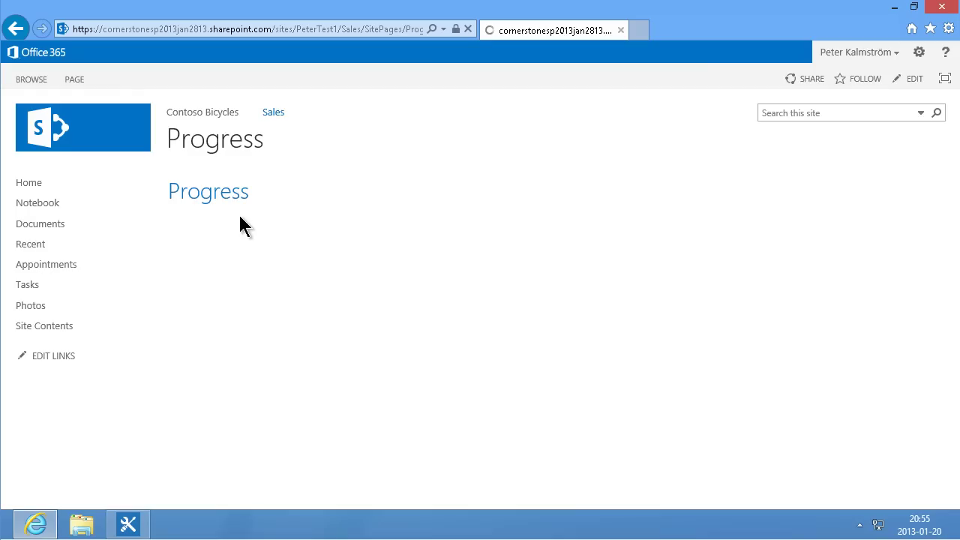
Create the Problems wiki page from its link on the Sales home page, enter "Problems" as a Heading 1 and save
click(274, 113)
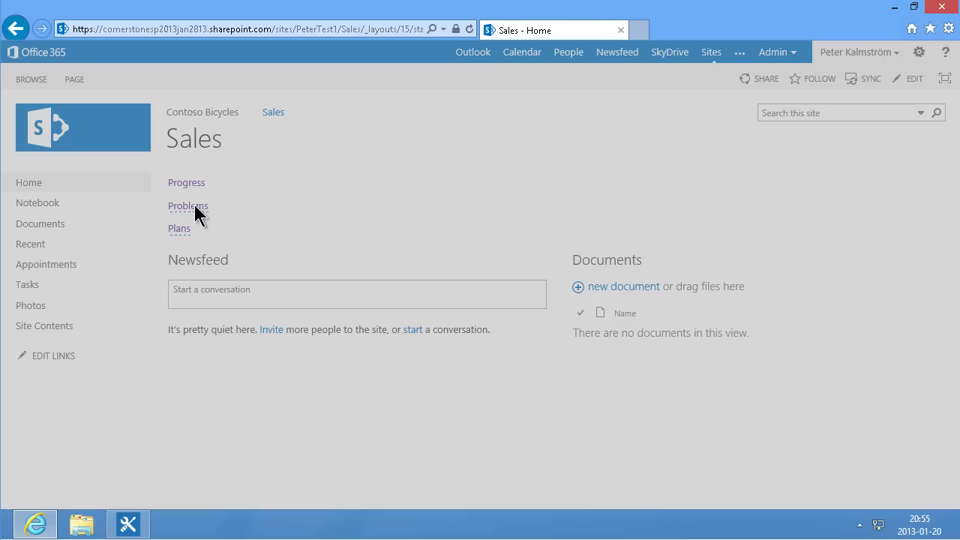
click(195, 206)
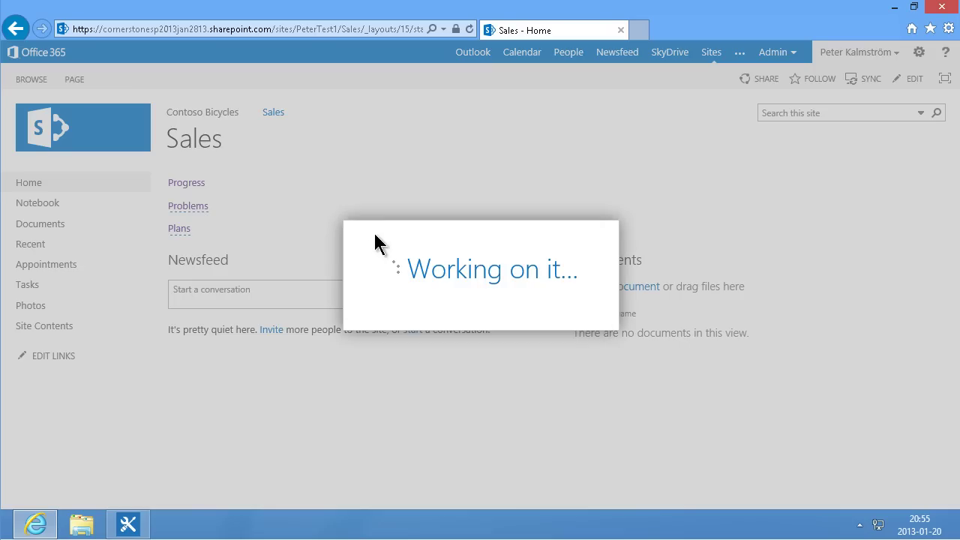
click(612, 307)
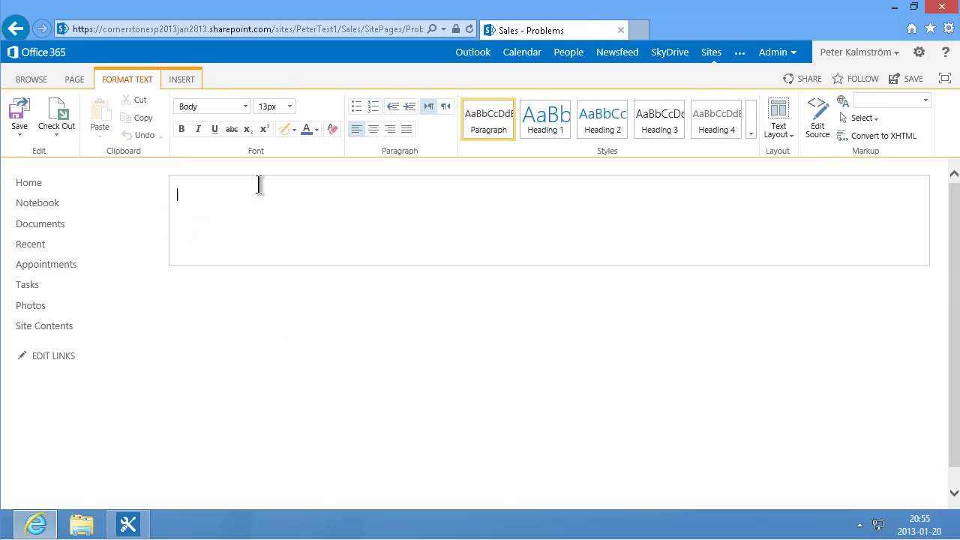
text(Problems)
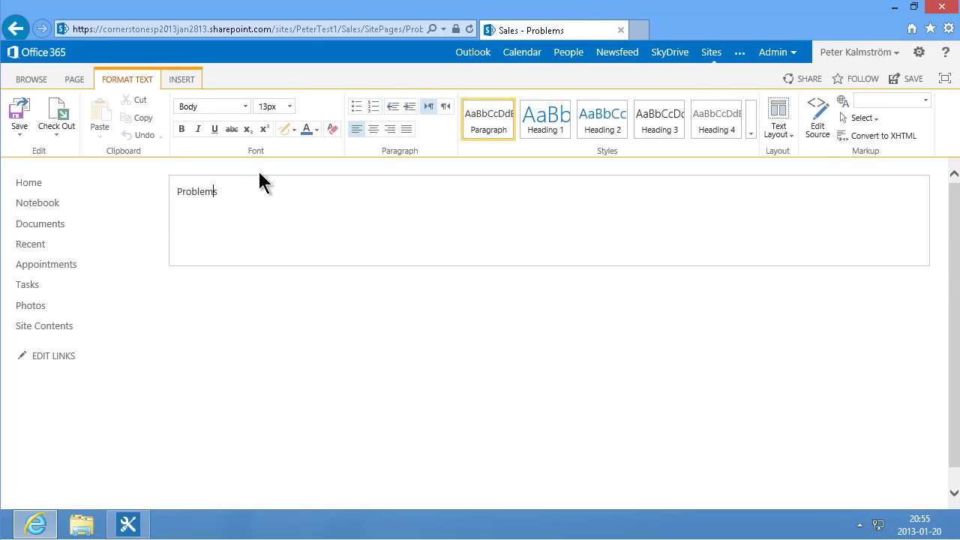
click(529, 120)
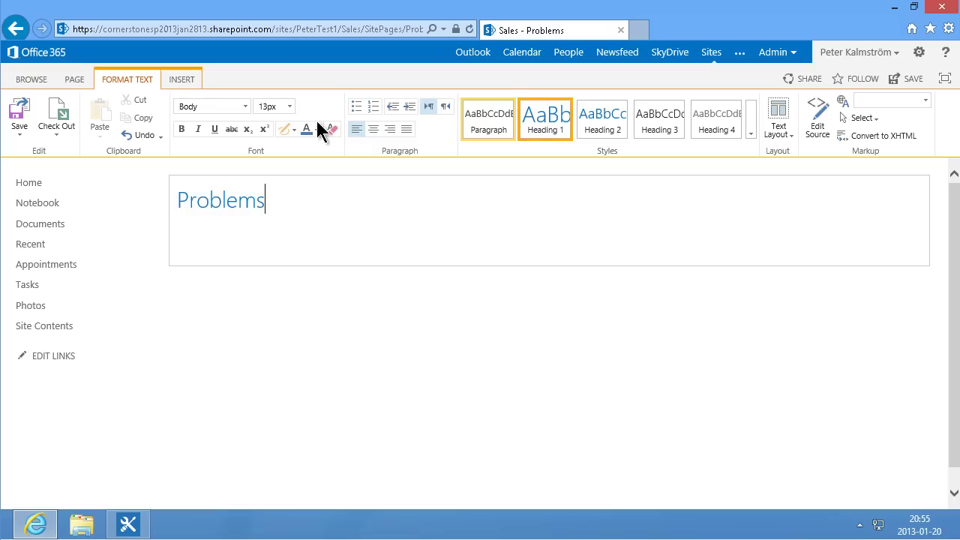
click(20, 120)
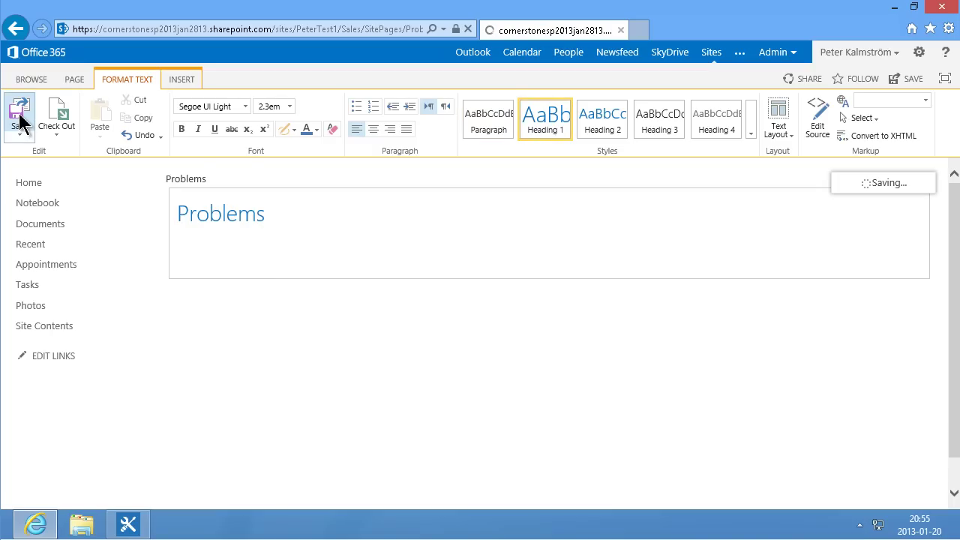
Create the Plans wiki page from the Sales home page link, give it the Heading 1 text "Plans" and save the page
click(270, 113)
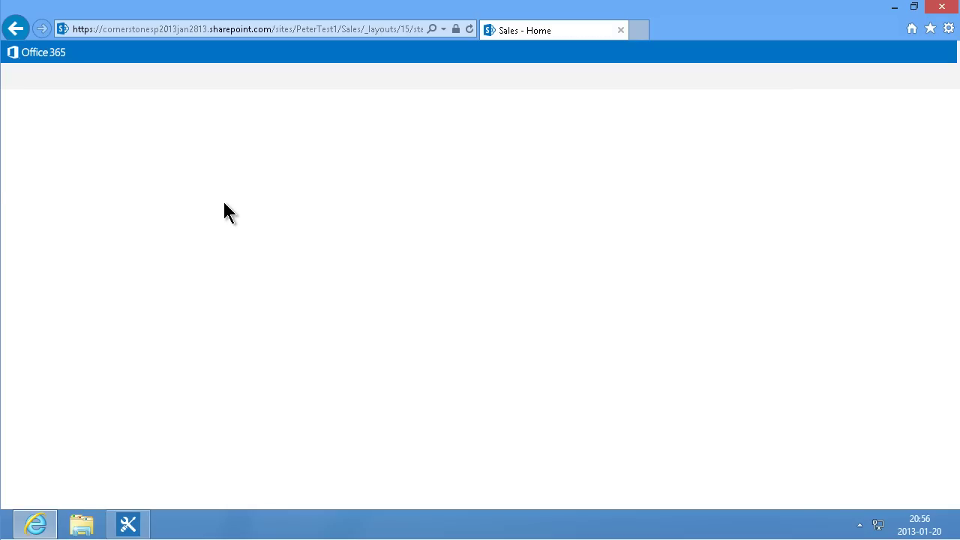
click(184, 232)
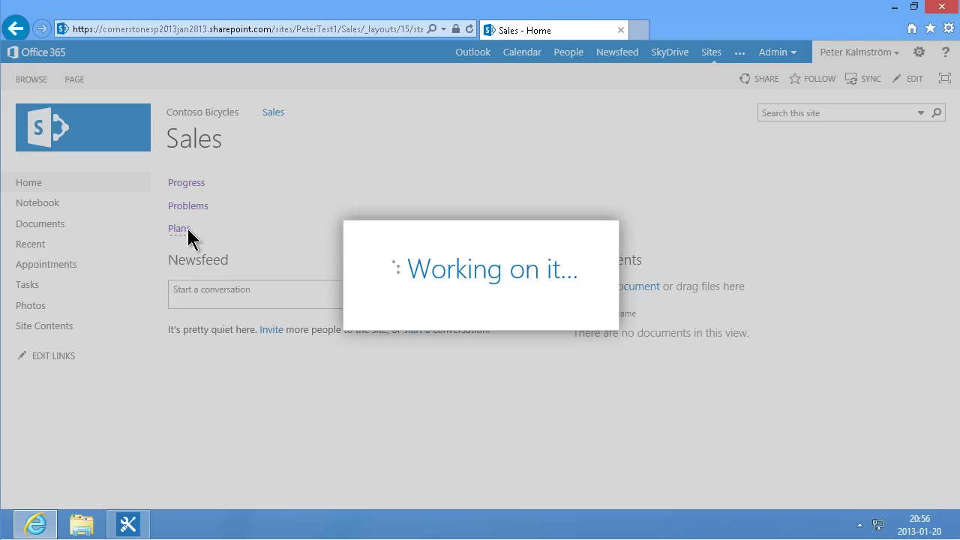
click(611, 304)
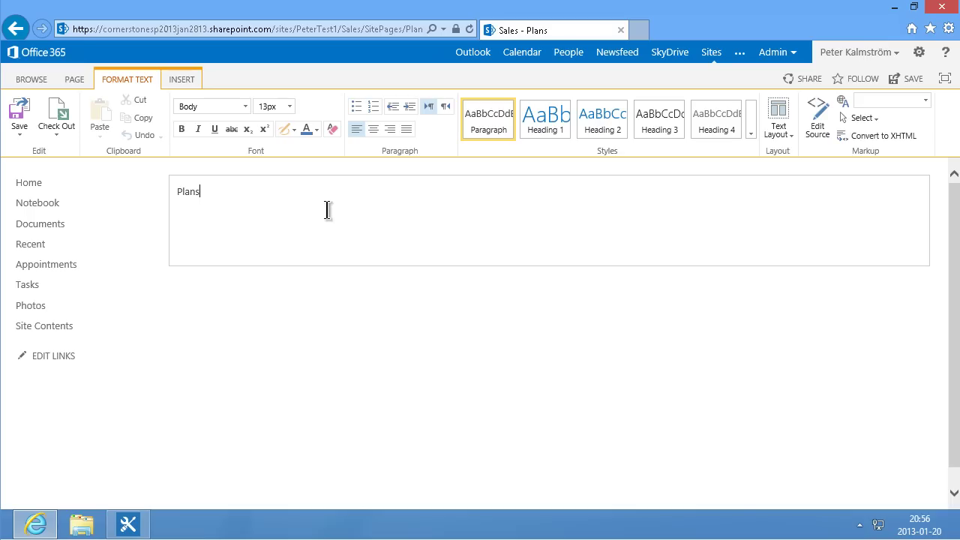
click(559, 113)
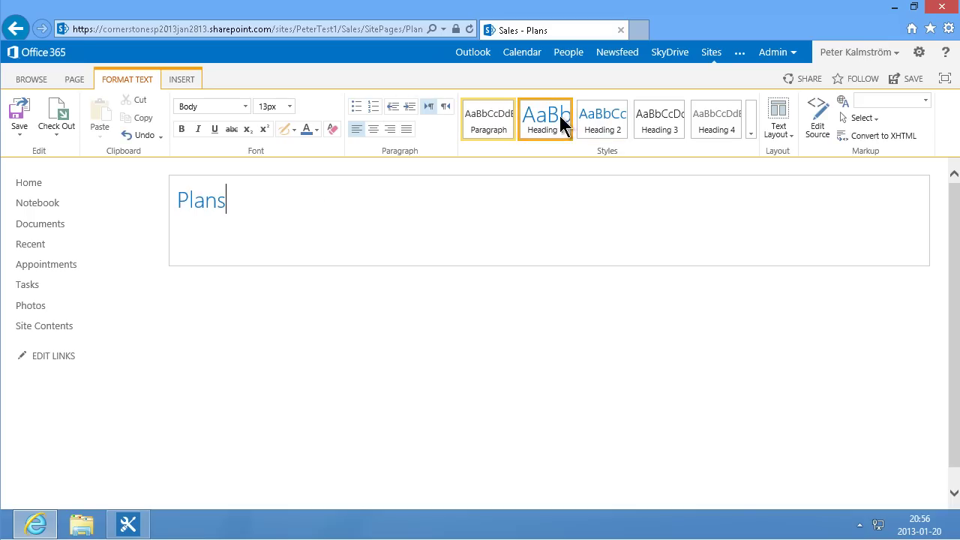
click(21, 119)
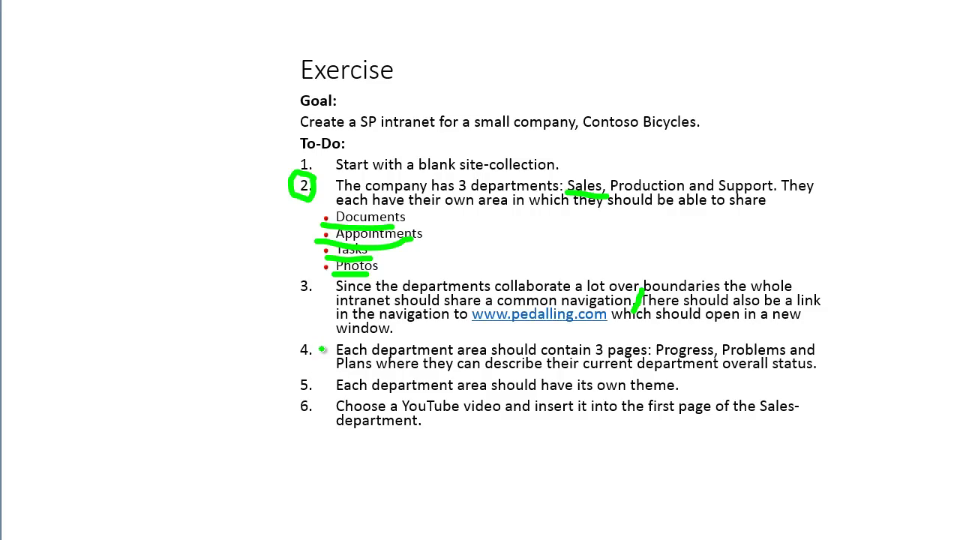
drag(320, 339, 297, 356)
key(alt+Tab)
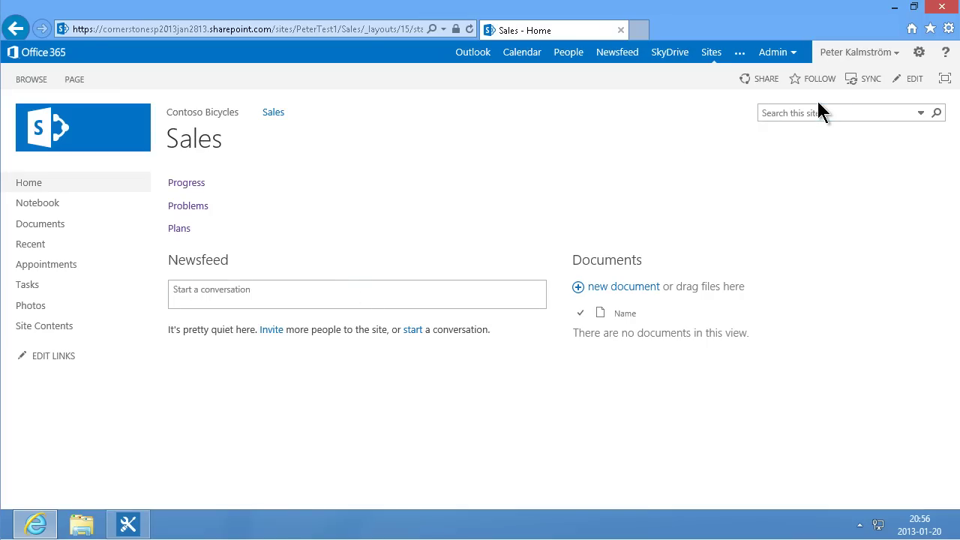
Start saving the Sales site as a template with file name "Department site" and template name "Department Site"
click(918, 53)
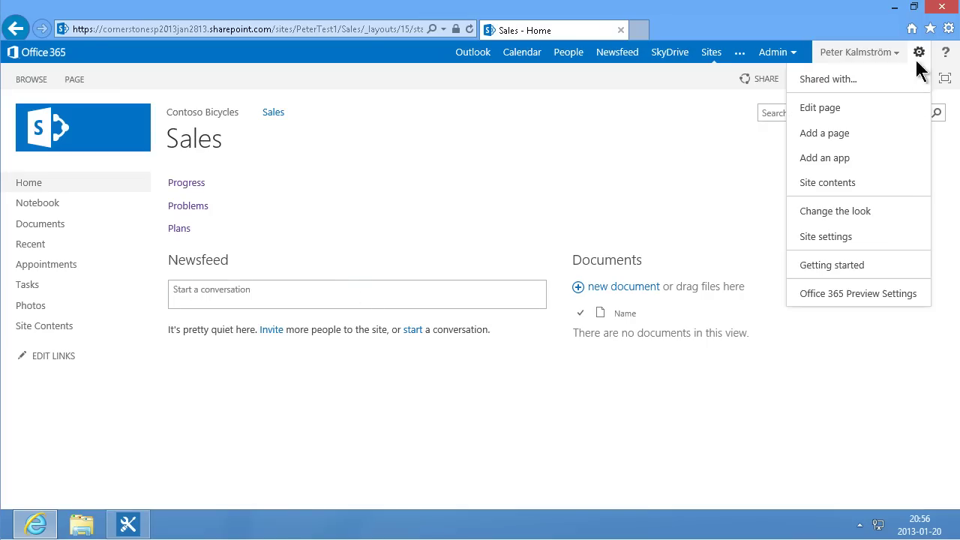
click(852, 237)
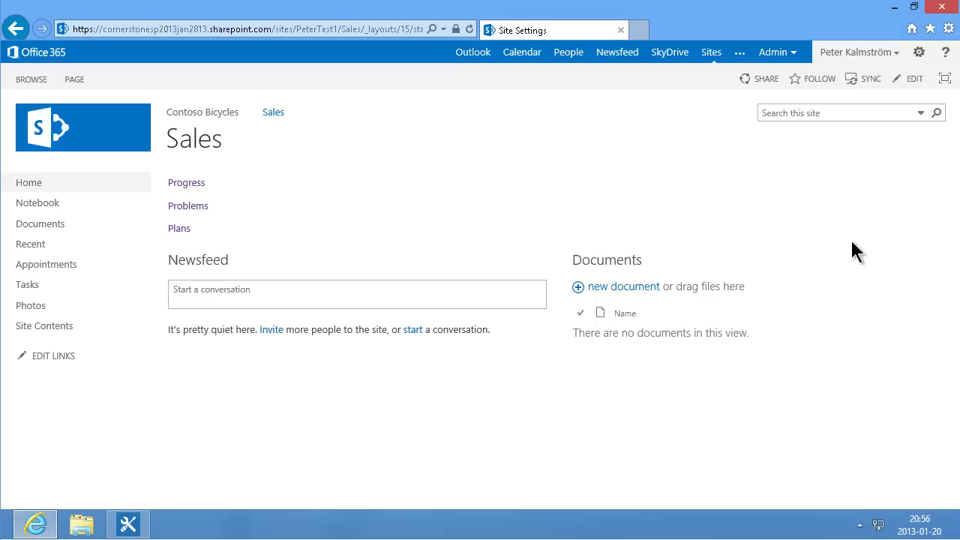
click(473, 314)
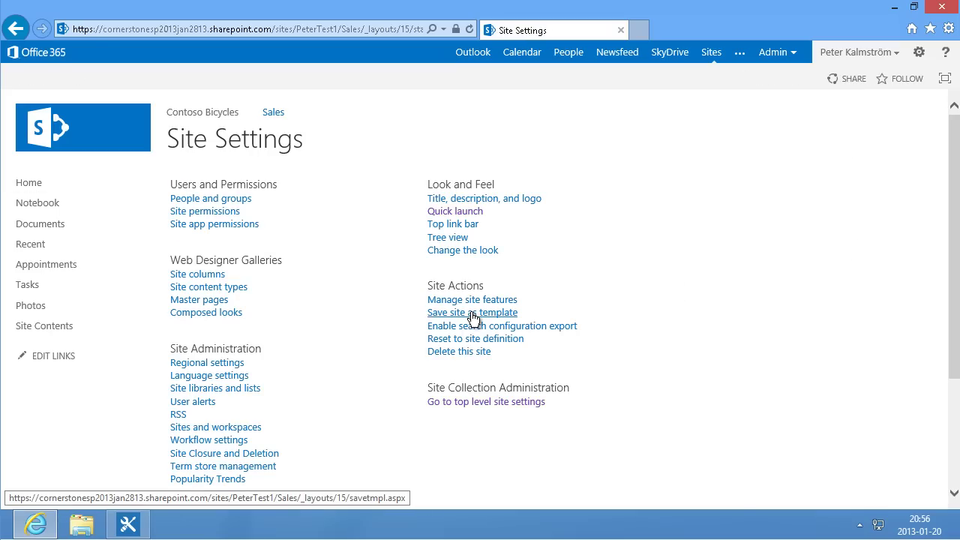
text(De)
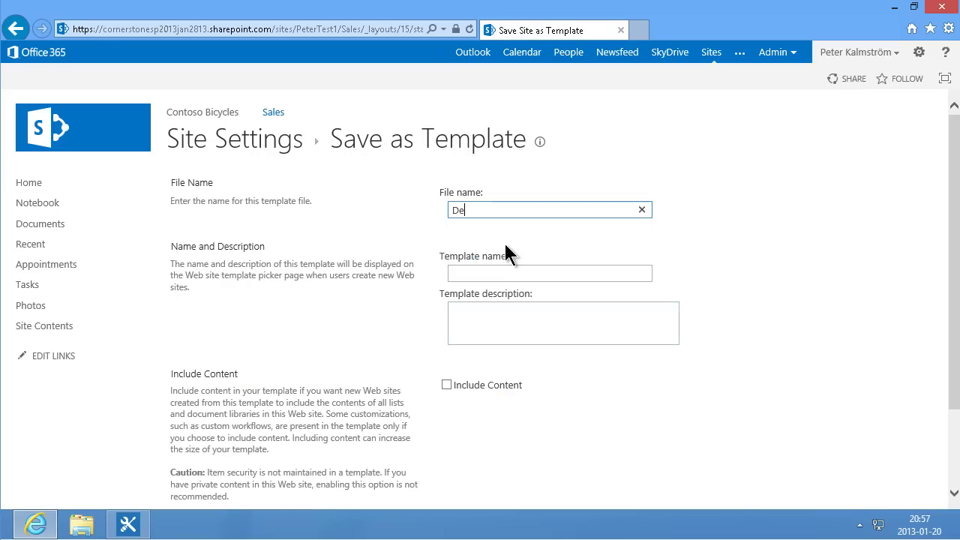
text(p)
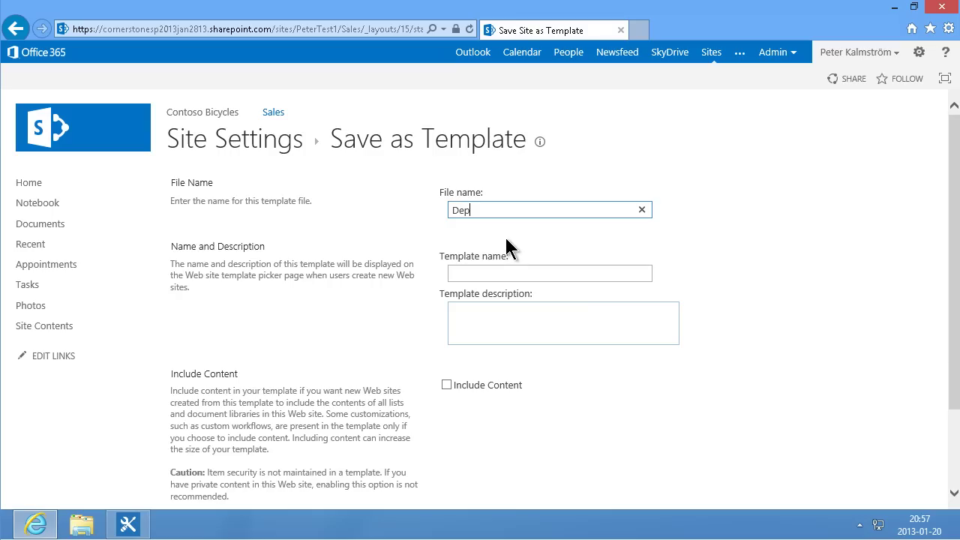
text(artment site)
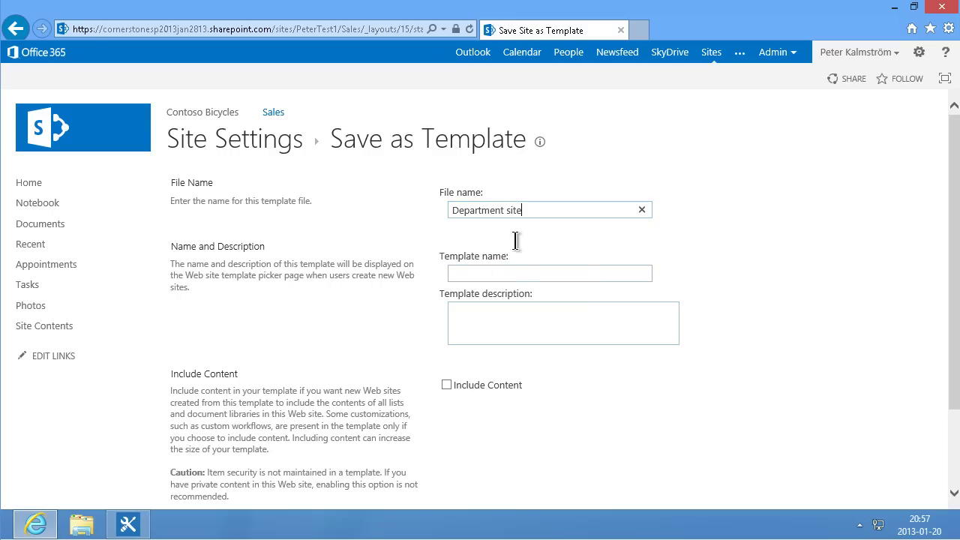
click(480, 275)
text(Department Site)
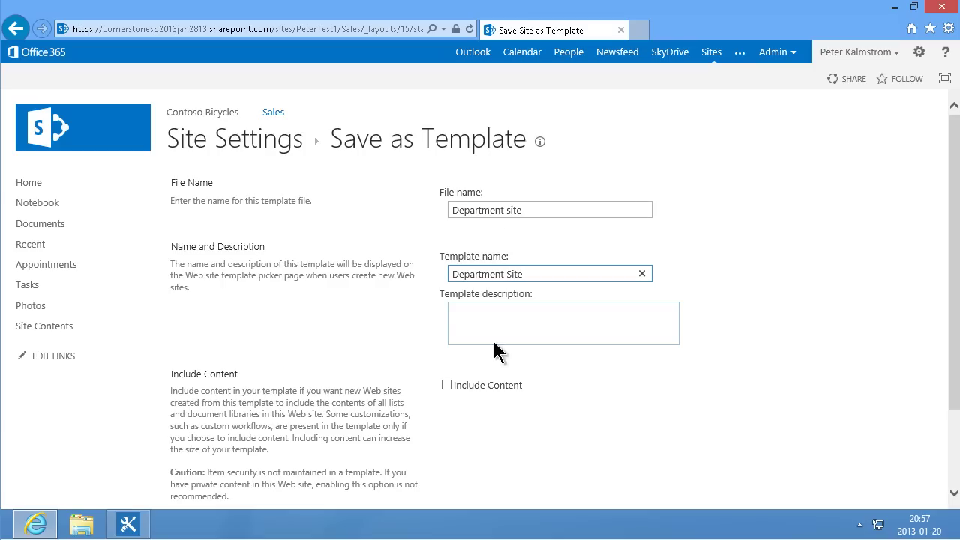
Include the site's content in the template, save it and dismiss the completion message
click(455, 384)
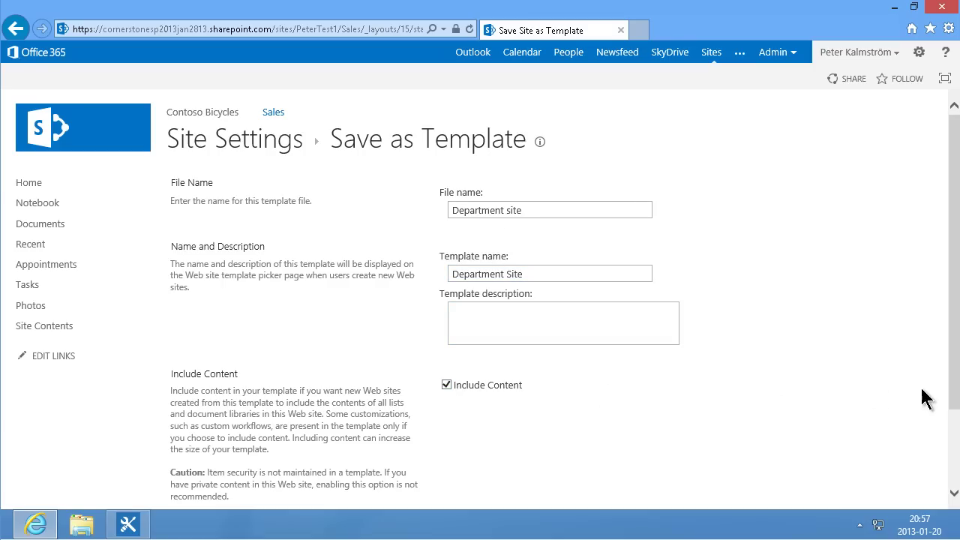
scroll(956, 411, down, 3)
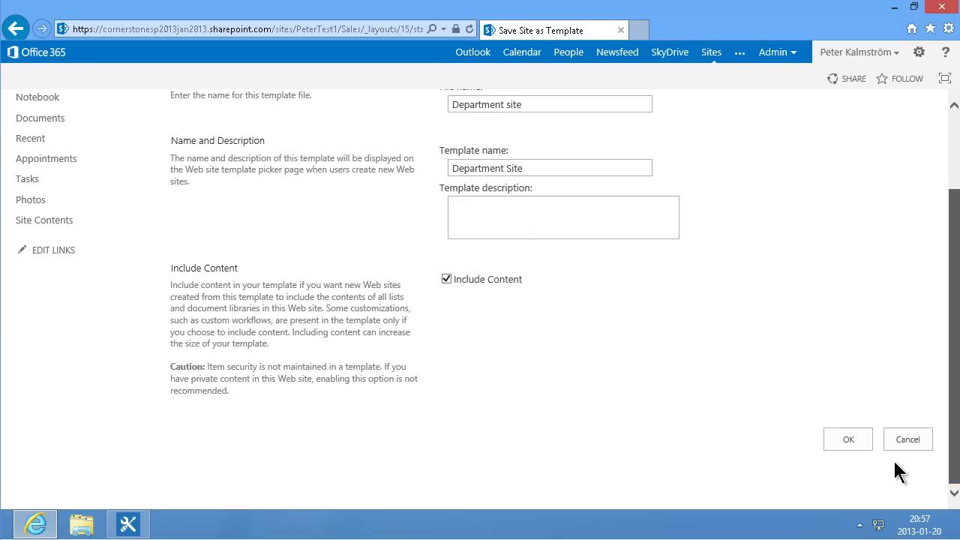
click(858, 440)
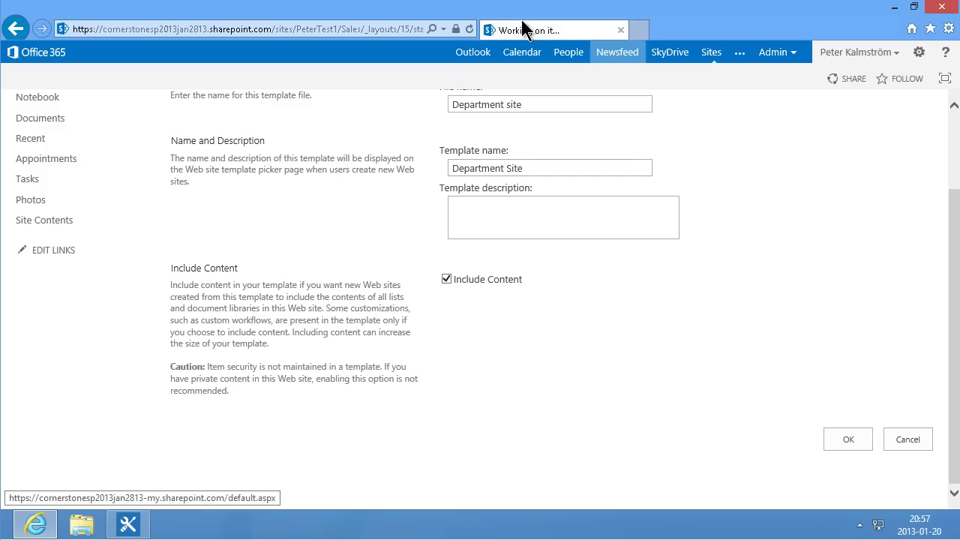
drag(956, 263, 947, 187)
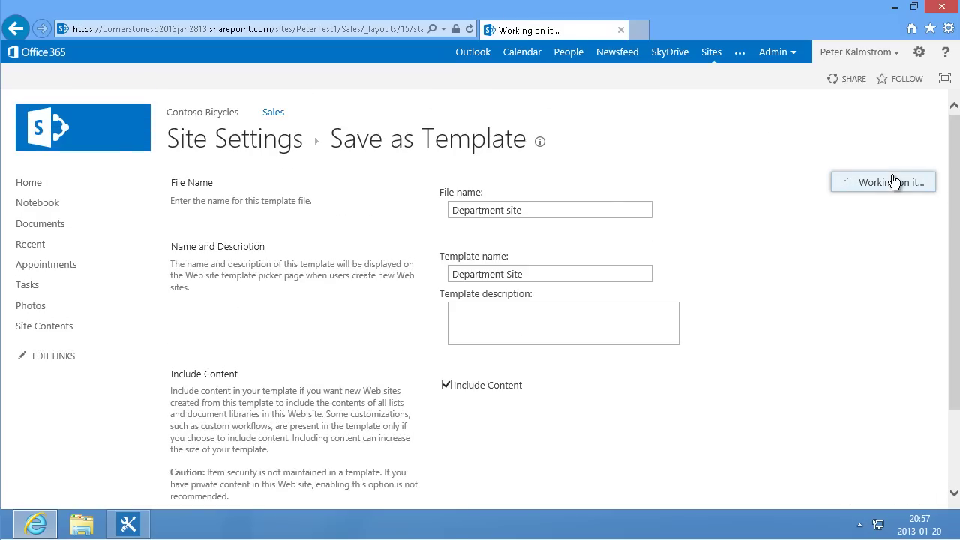
click(767, 299)
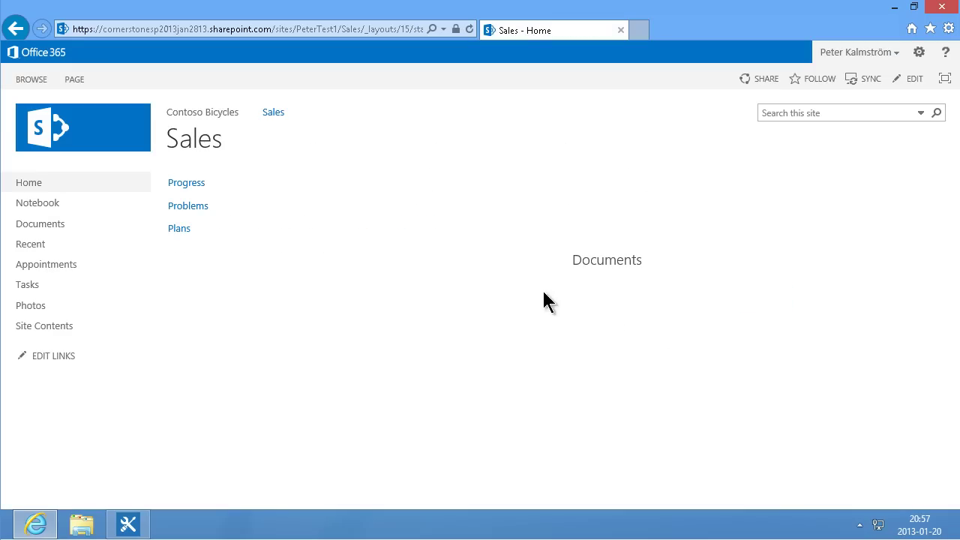
Start a new subsite under the Contoso Bicycles site, based on the custom Department site template
click(206, 114)
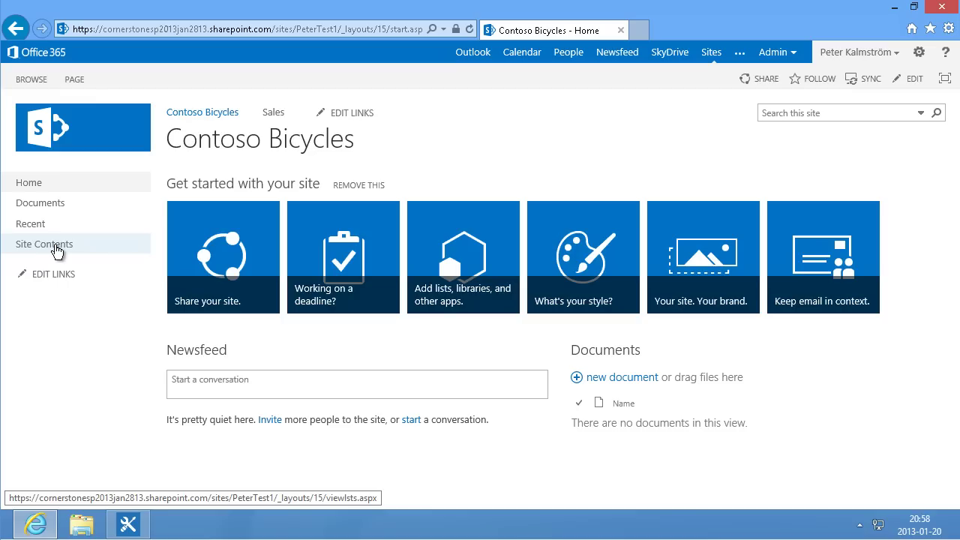
click(57, 249)
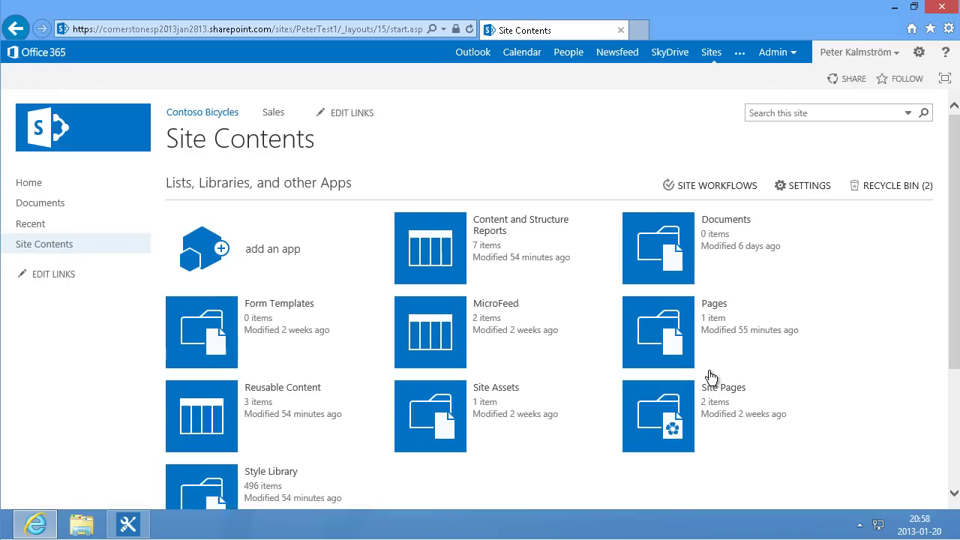
click(951, 465)
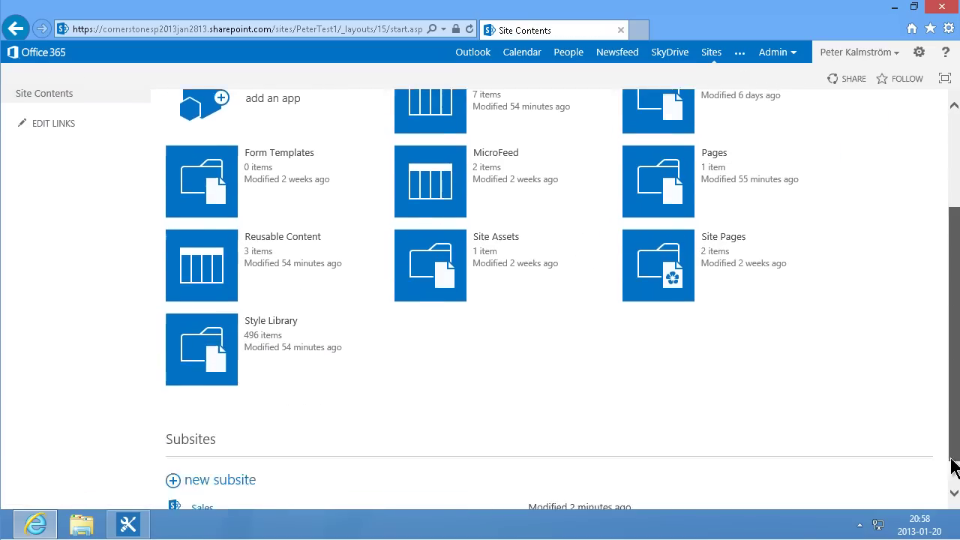
click(223, 445)
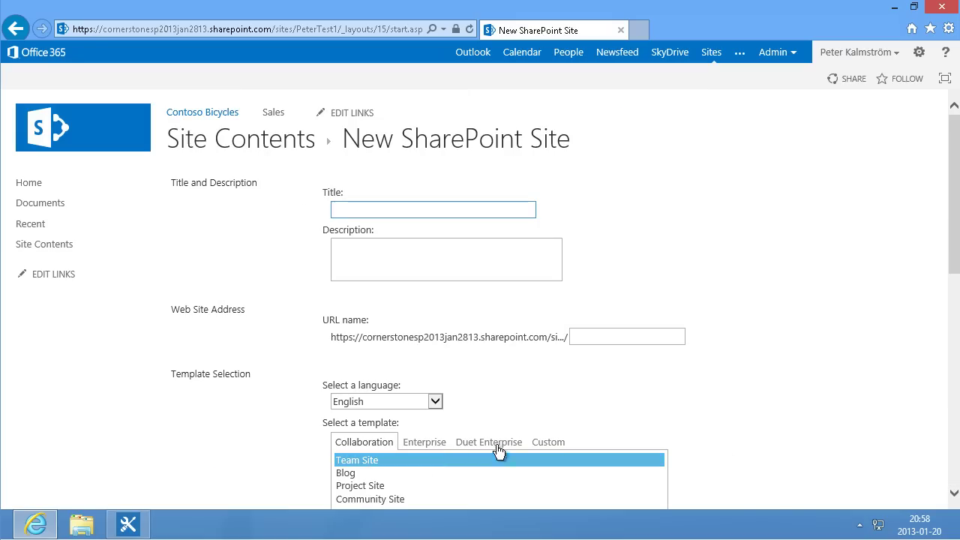
click(549, 444)
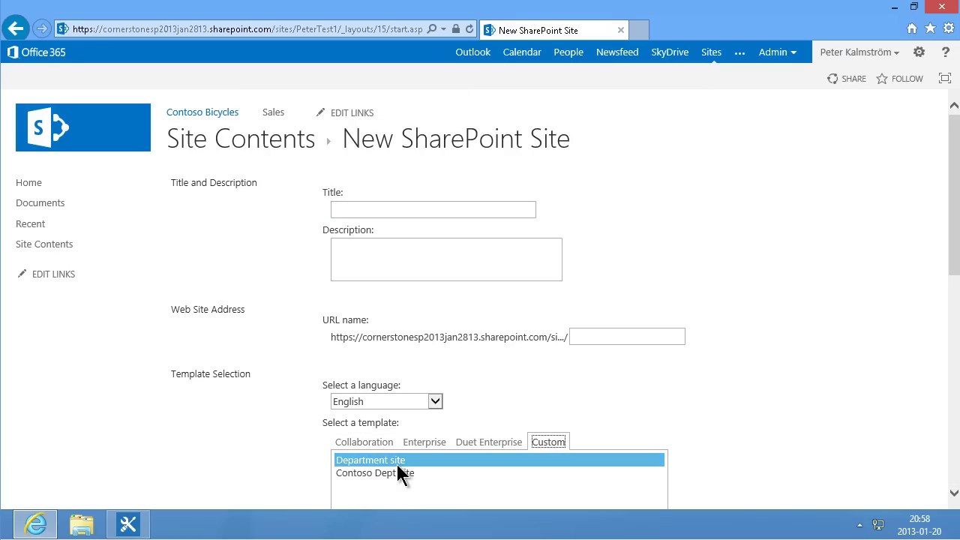
Enter "Production" as the subsite's title and URL name and create it with the parent site's top link bar
click(365, 210)
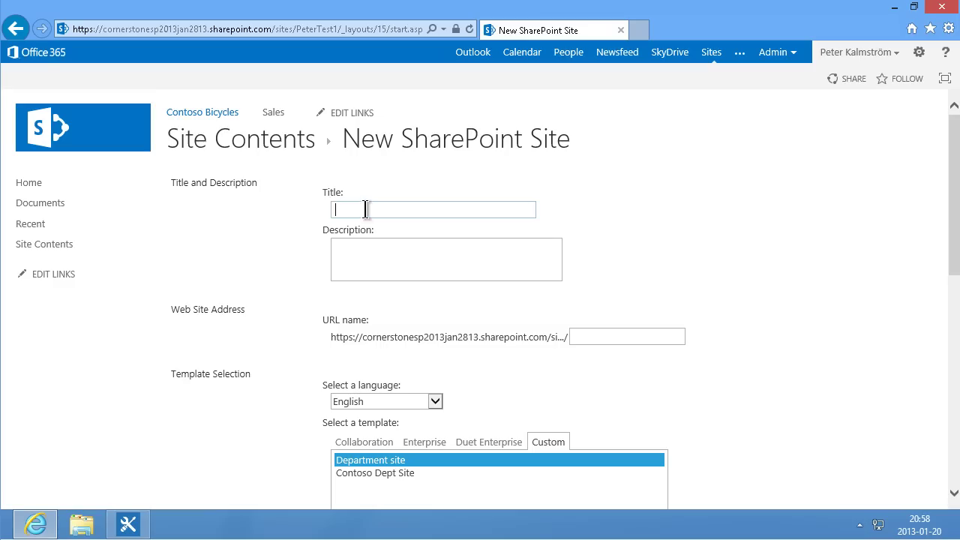
text(Production)
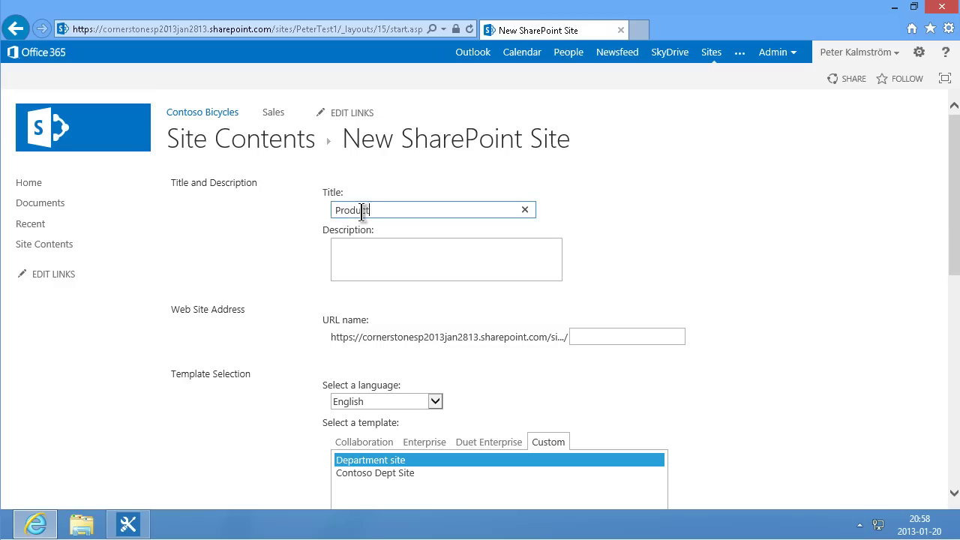
click(594, 335)
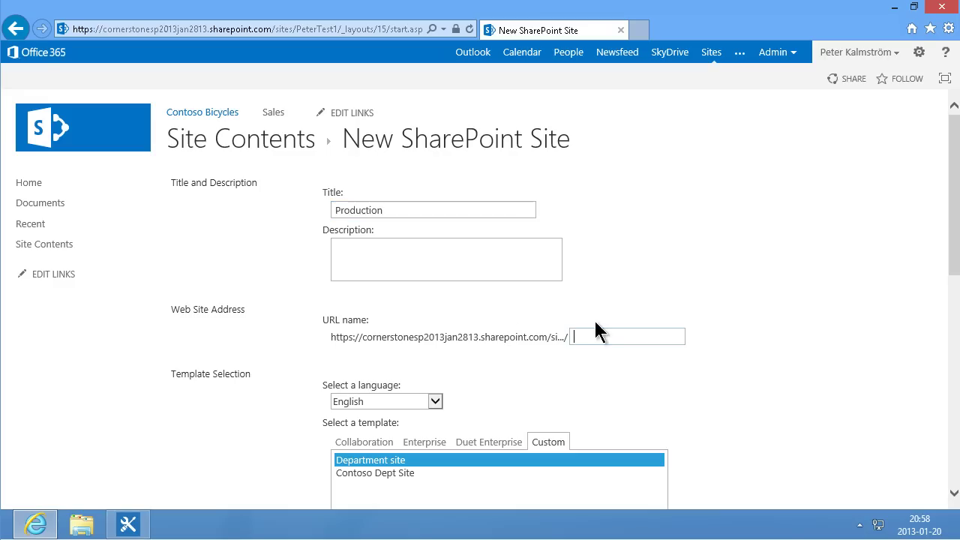
text(Production)
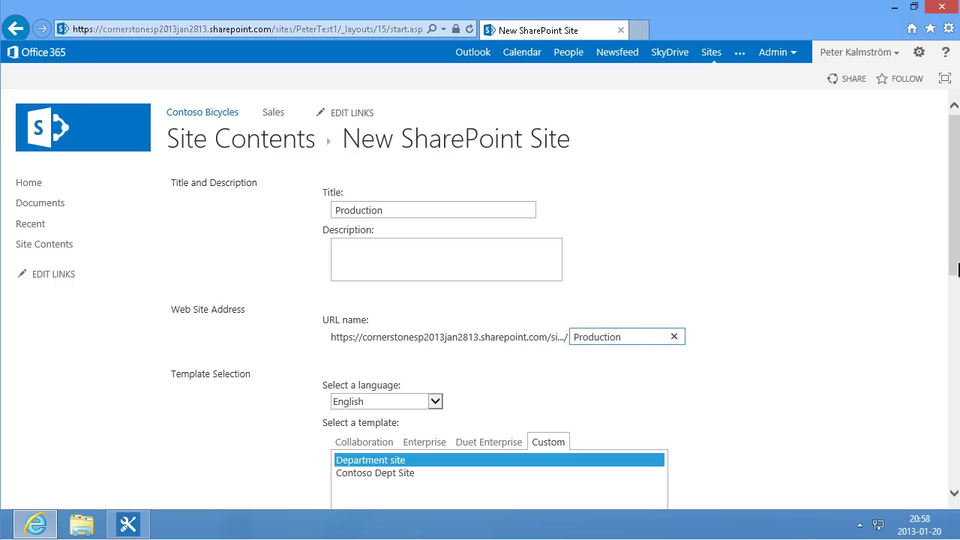
drag(953, 270, 954, 503)
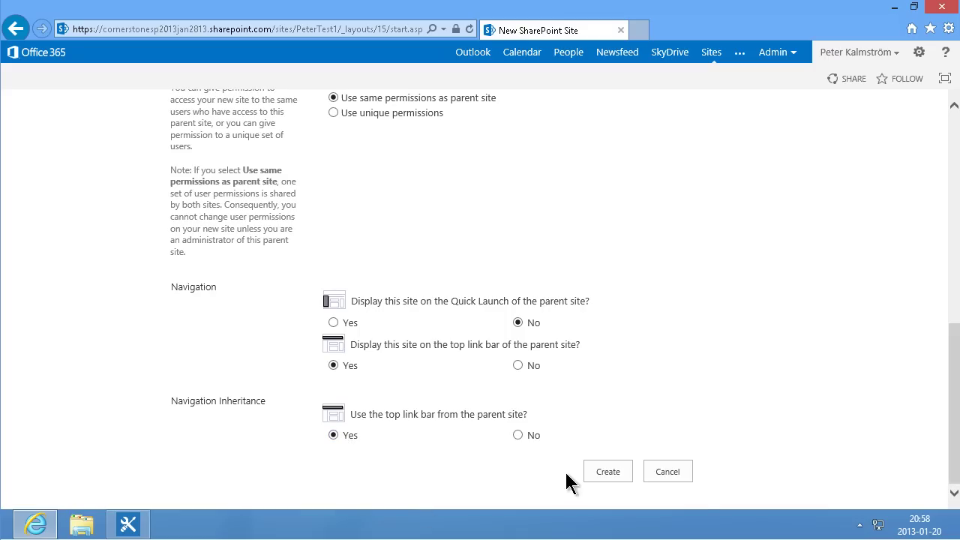
click(600, 472)
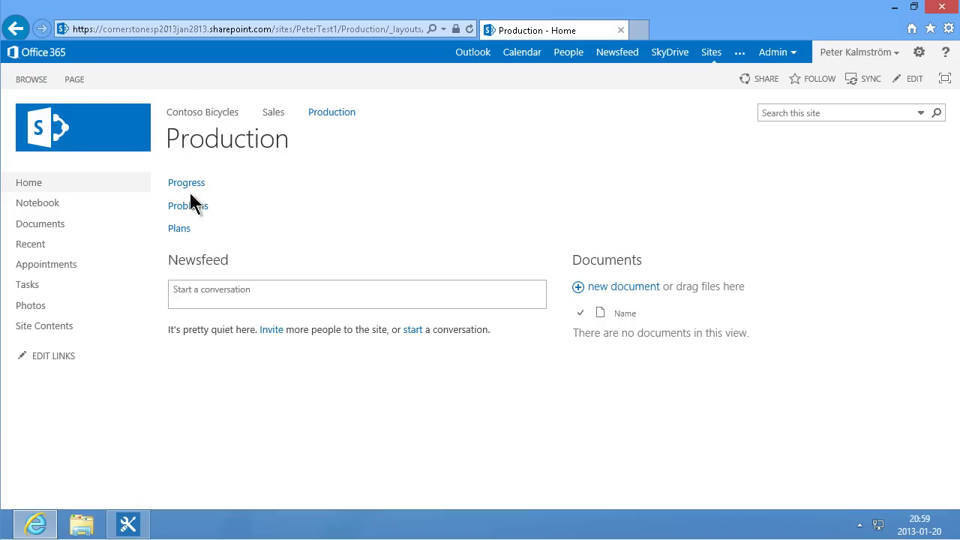
Start another subsite under the Contoso Bicycles site with the title and URL name "Support"
click(213, 111)
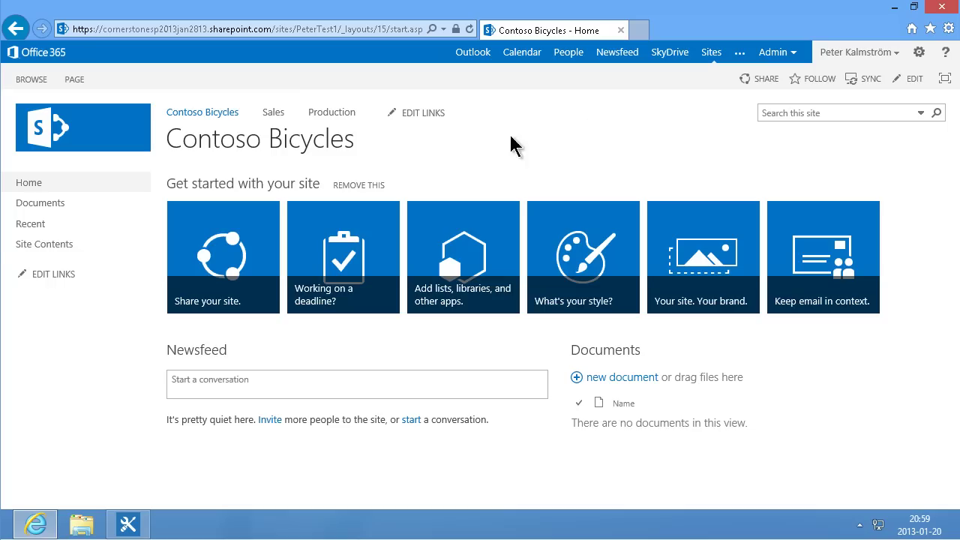
click(63, 246)
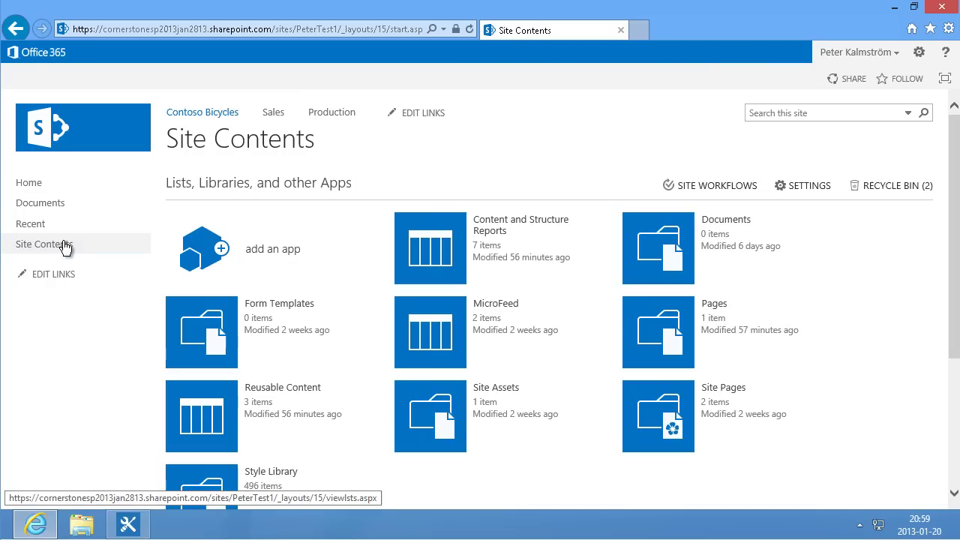
scroll(946, 429, down, 2)
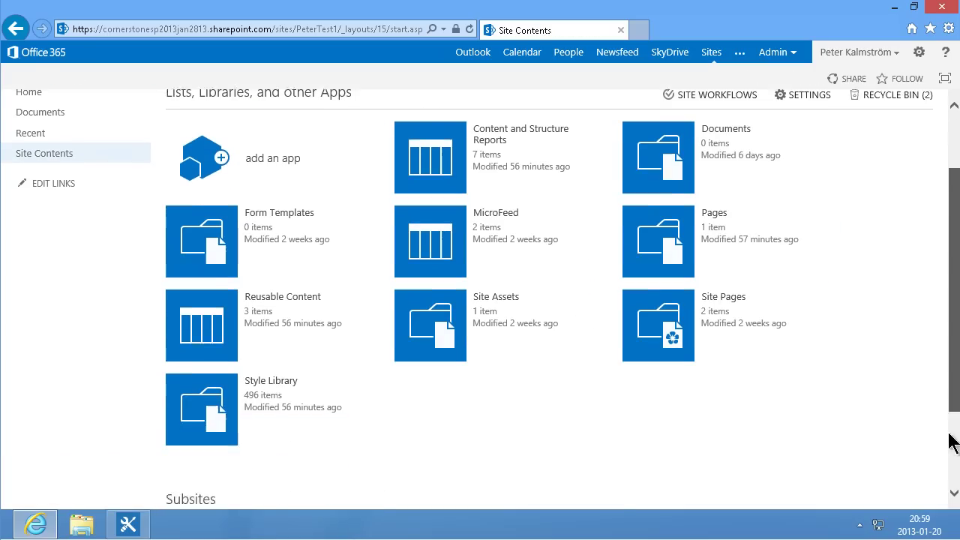
scroll(947, 429, down, 2)
click(225, 425)
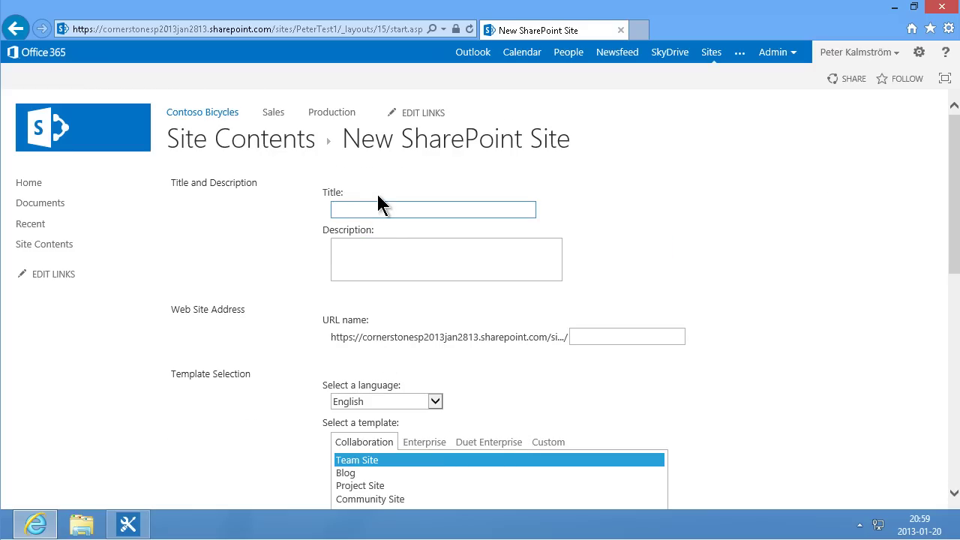
text(Support)
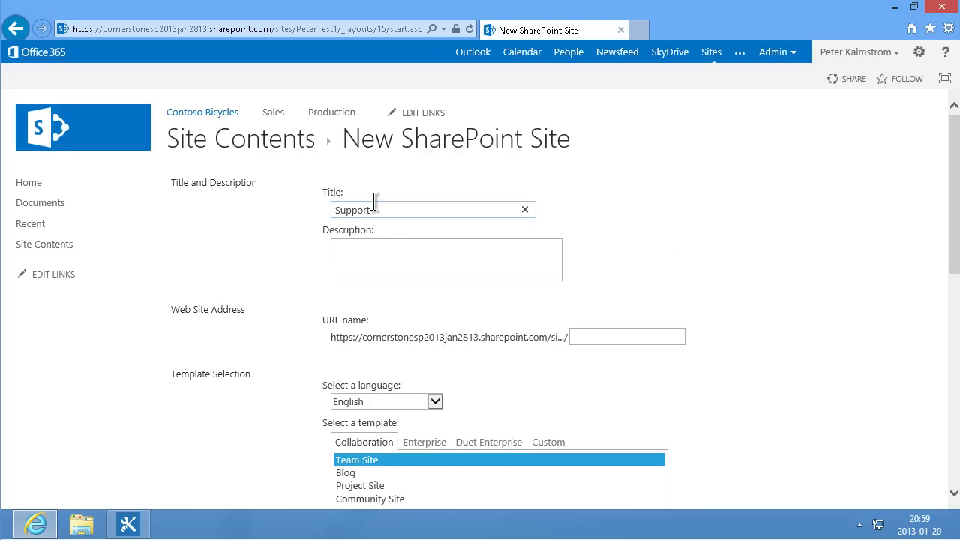
click(592, 337)
text(Support)
Create the Support subsite from the custom Department site template, using the top link bar from the parent site
click(820, 429)
scroll(821, 428, down, 3)
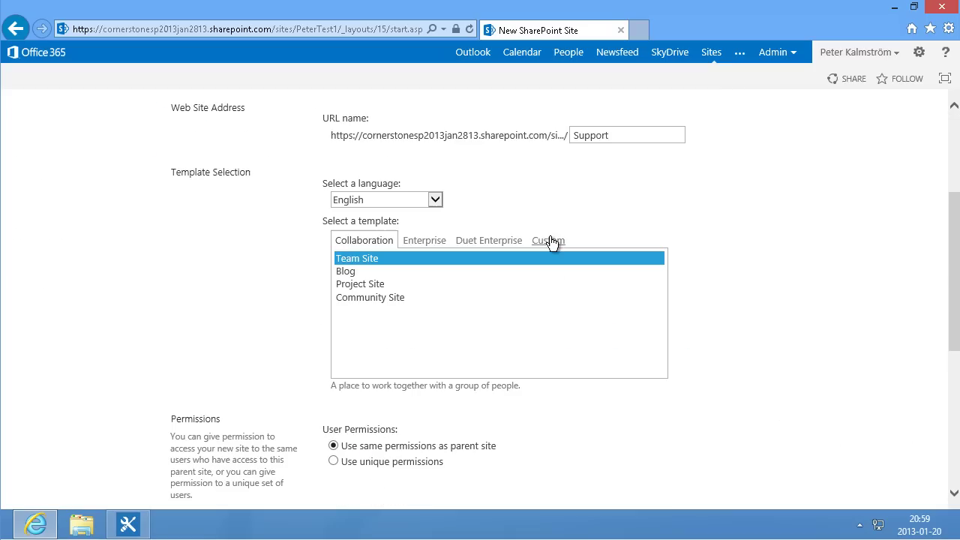
click(550, 241)
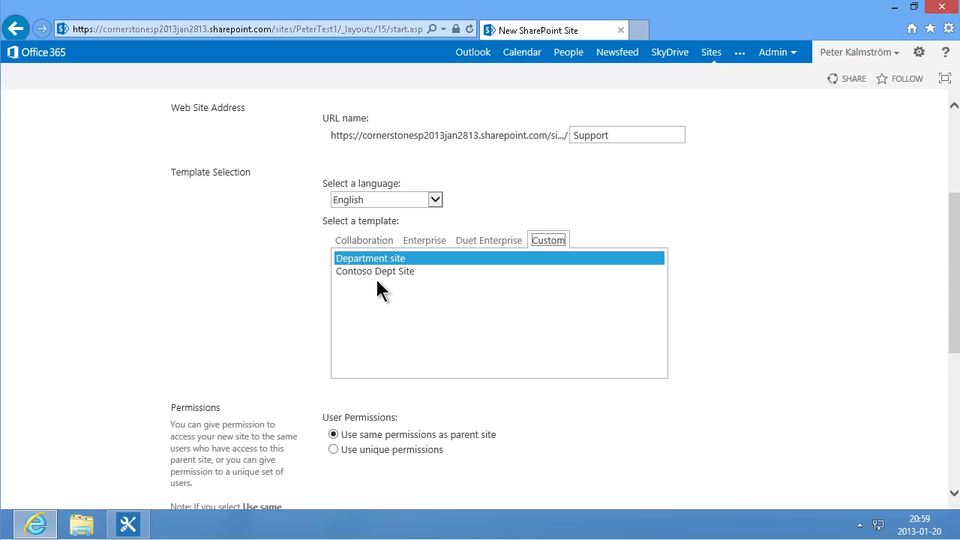
click(382, 259)
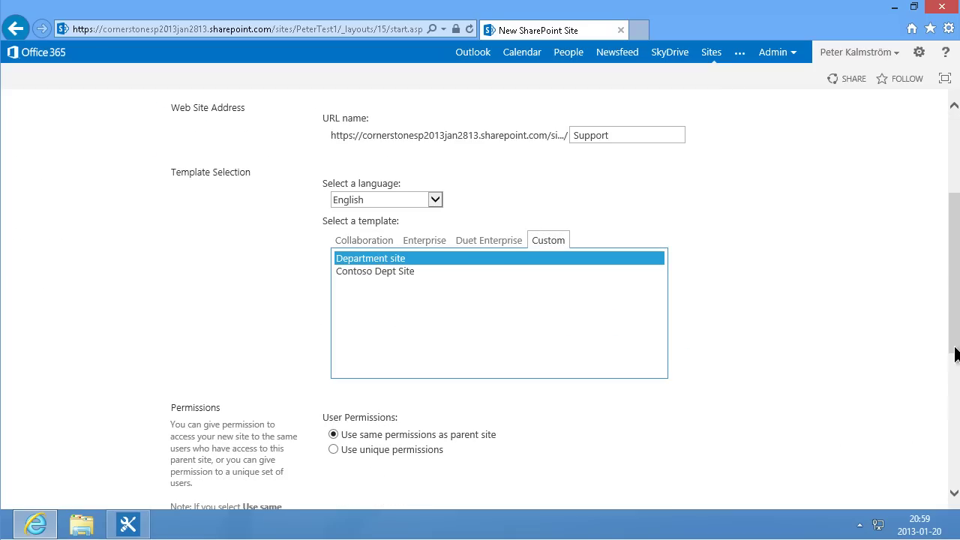
scroll(957, 346, down, 5)
click(334, 436)
click(617, 471)
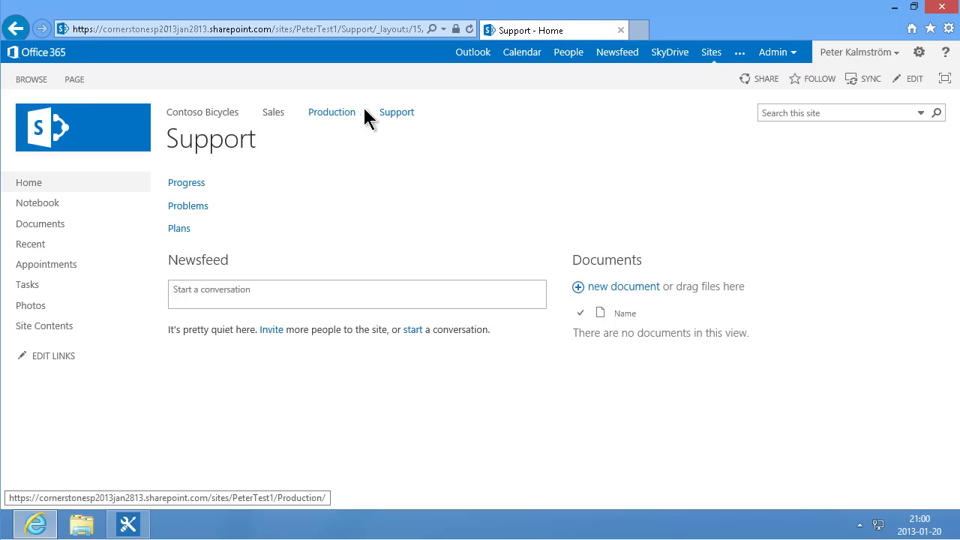
Change the Support site's look to the Nature theme, try it out and keep it
click(920, 57)
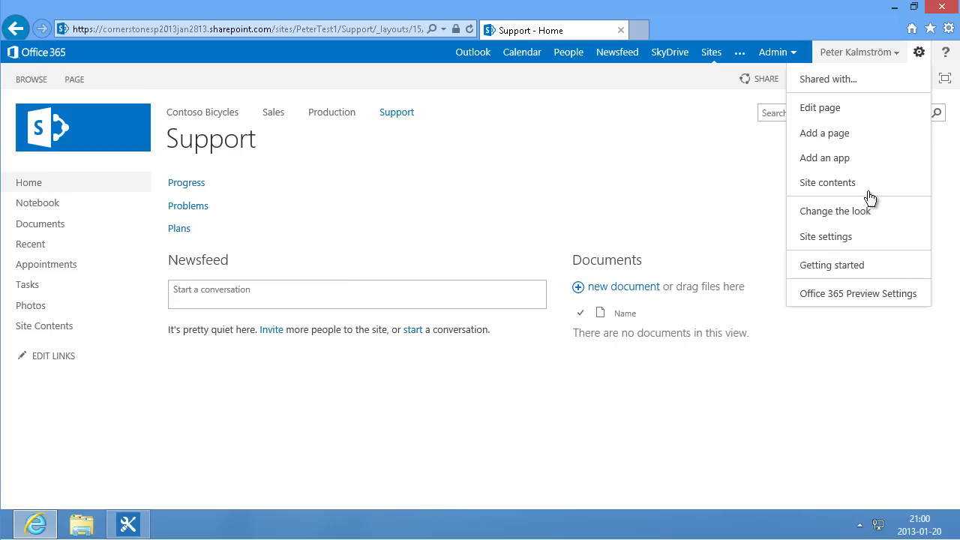
click(839, 240)
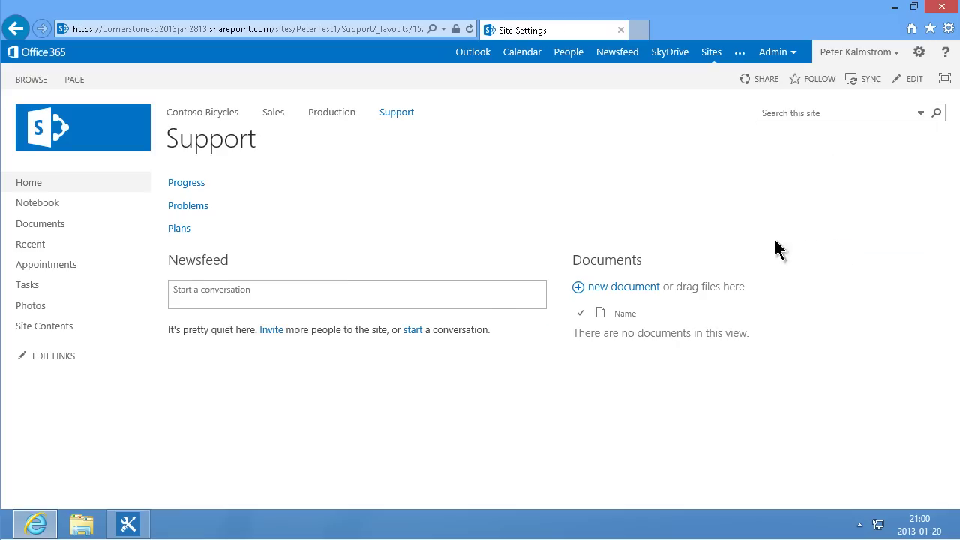
click(462, 252)
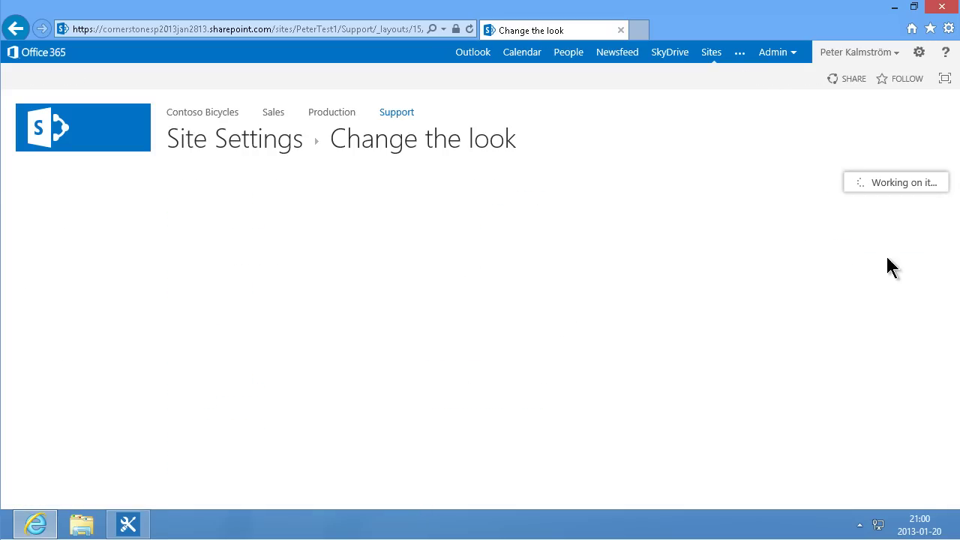
scroll(954, 208, down, 3)
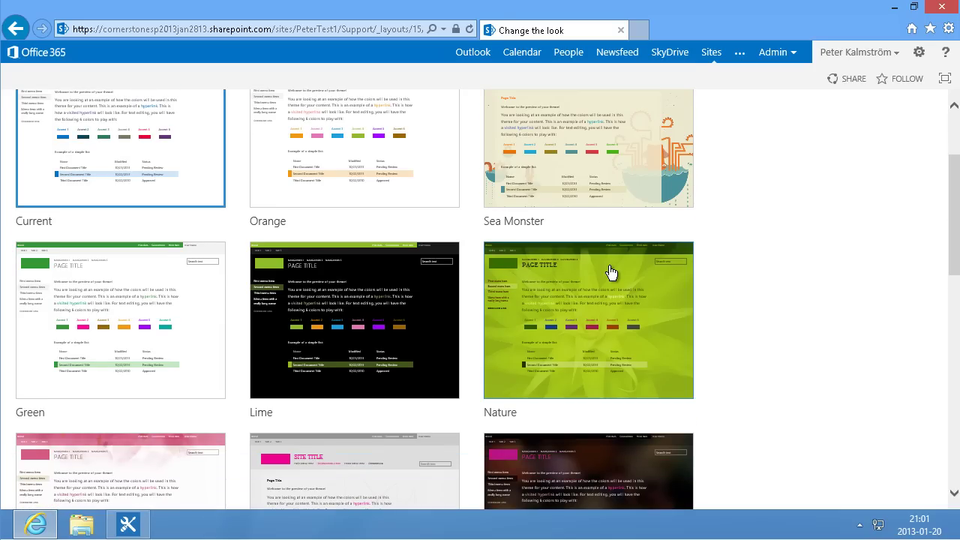
click(612, 272)
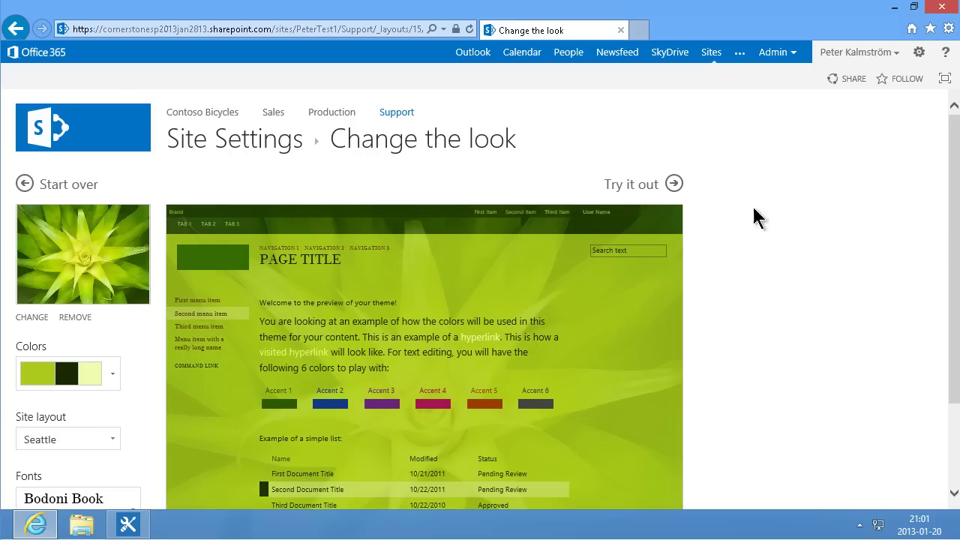
click(661, 183)
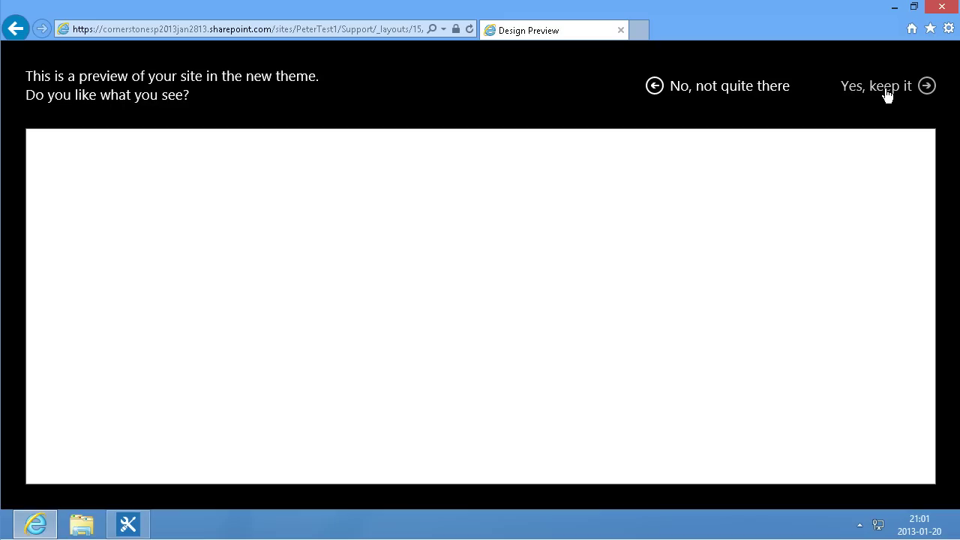
click(887, 94)
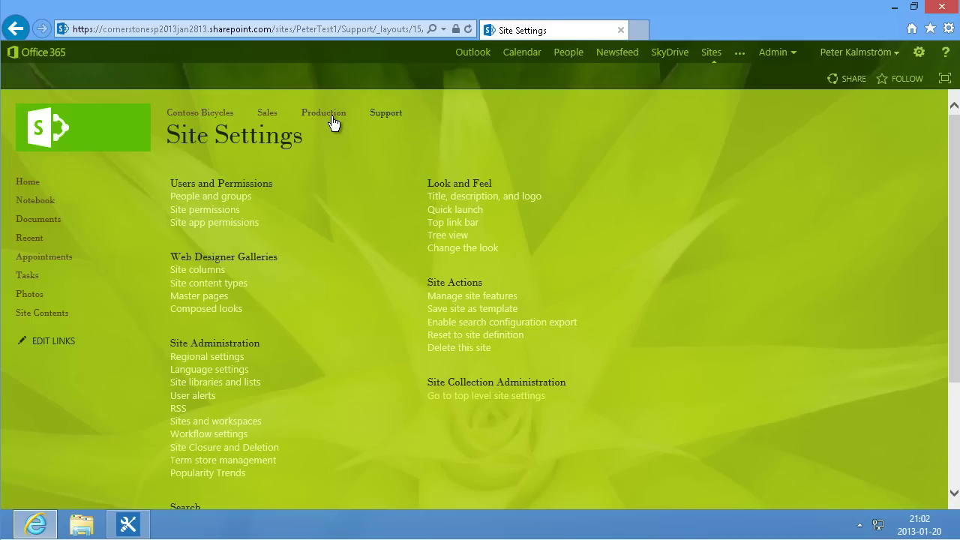
Go by way of the Production site back to the Contoso Bicycles home page
click(333, 121)
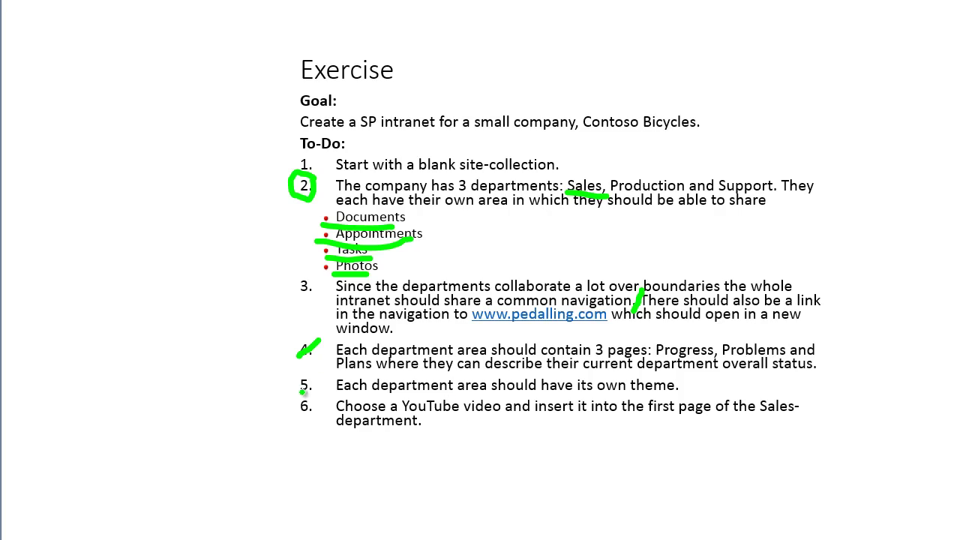
drag(291, 397, 318, 381)
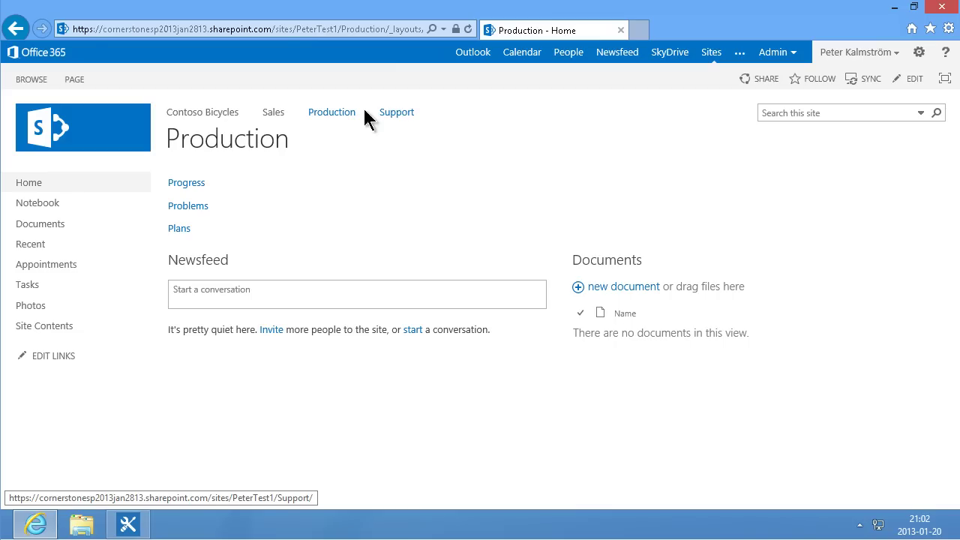
click(202, 112)
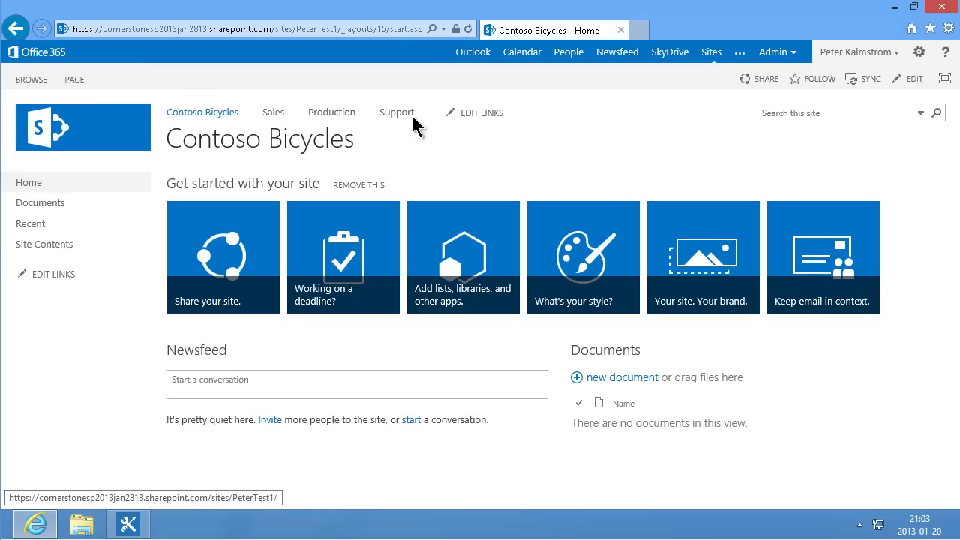
click(484, 114)
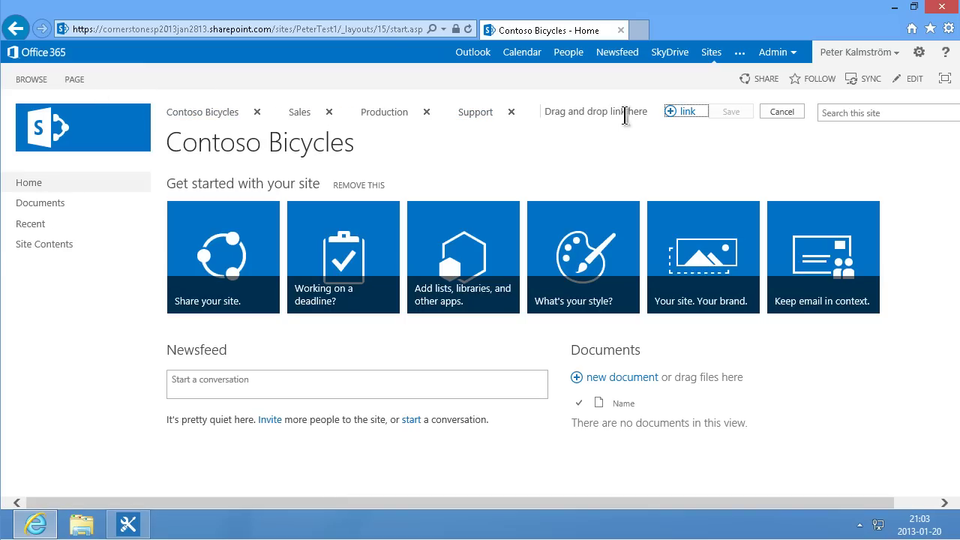
click(677, 112)
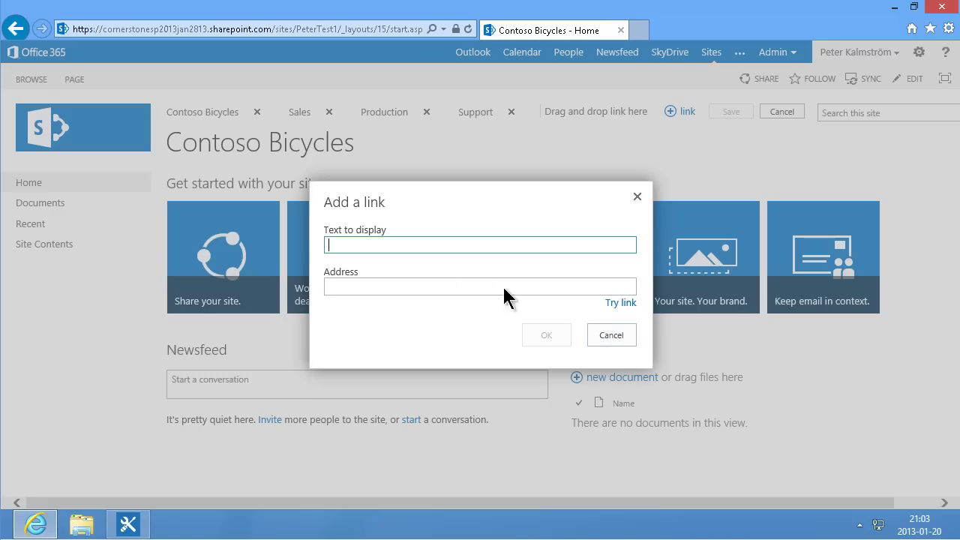
click(611, 336)
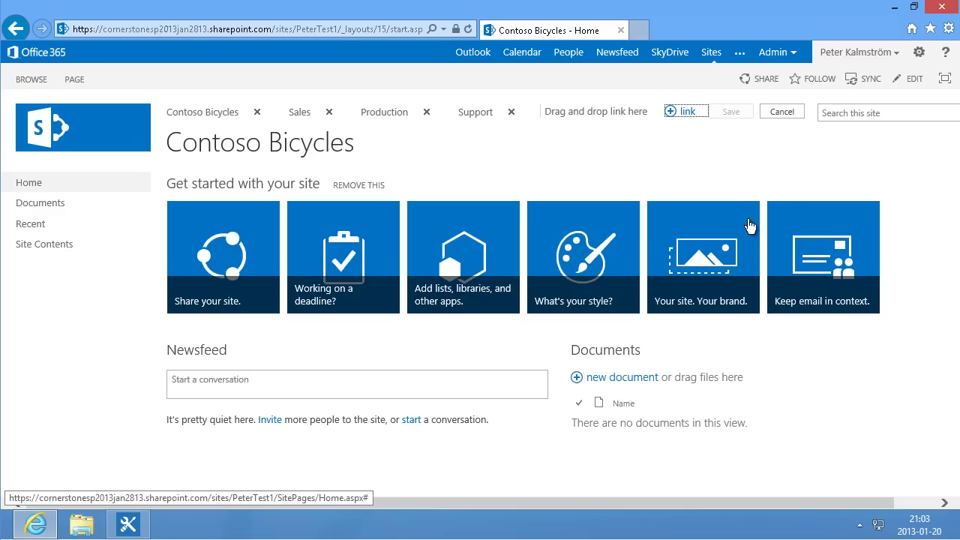
Activate the SharePoint Server Publishing Infrastructure feature for the Contoso Bicycles site collection
click(918, 58)
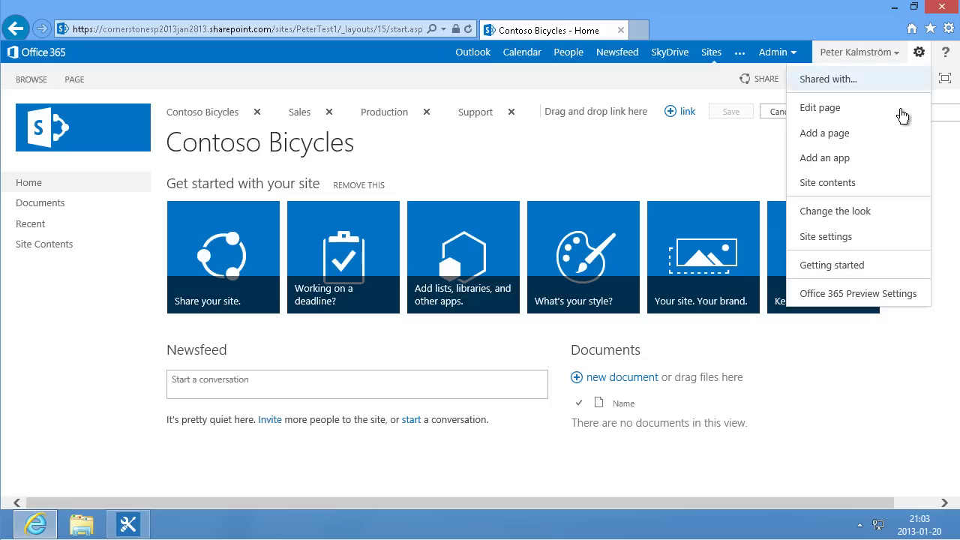
click(863, 237)
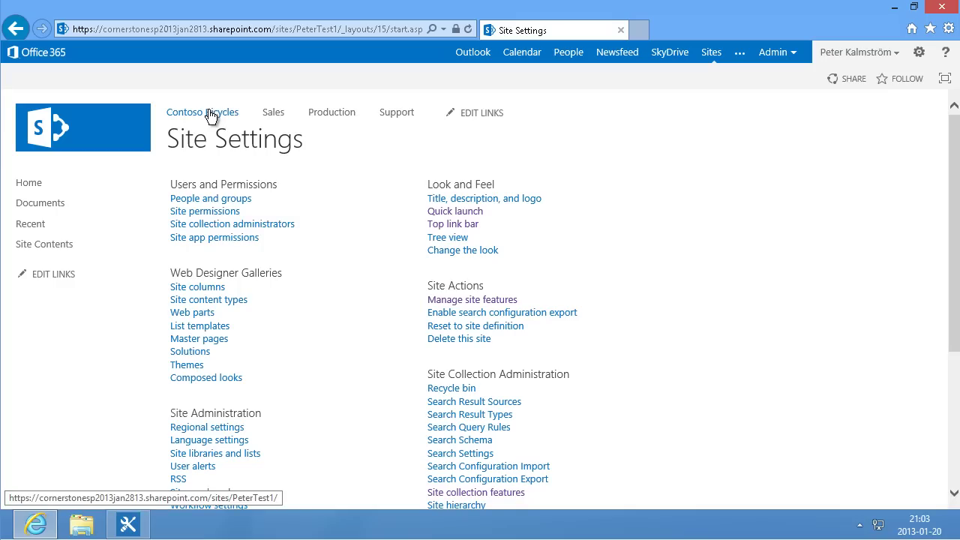
scroll(945, 322, down, 1)
scroll(945, 327, down, 2)
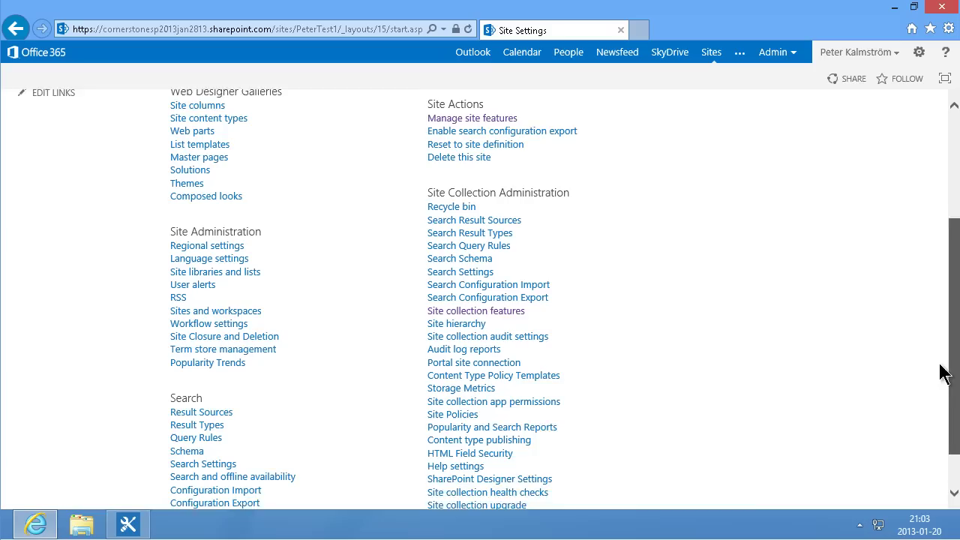
click(478, 306)
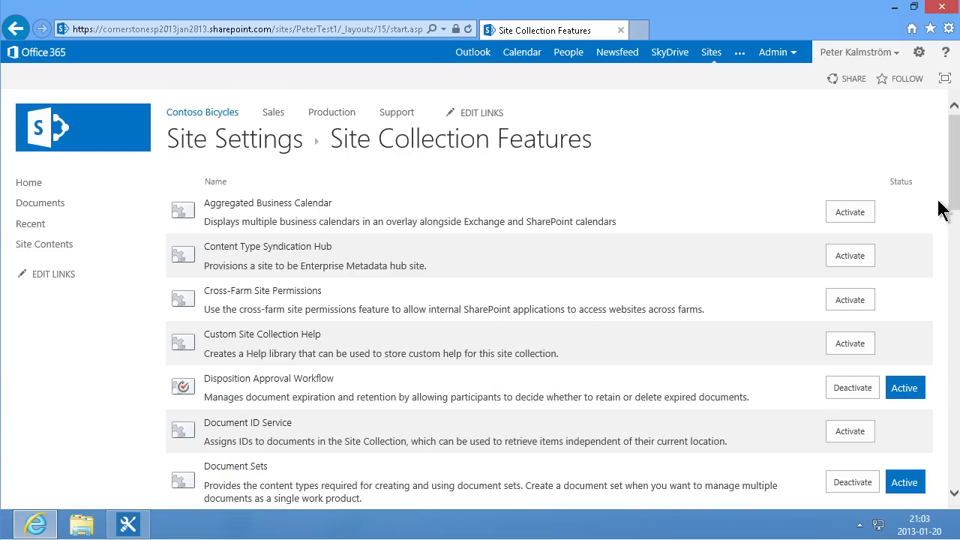
scroll(938, 350, down, 15)
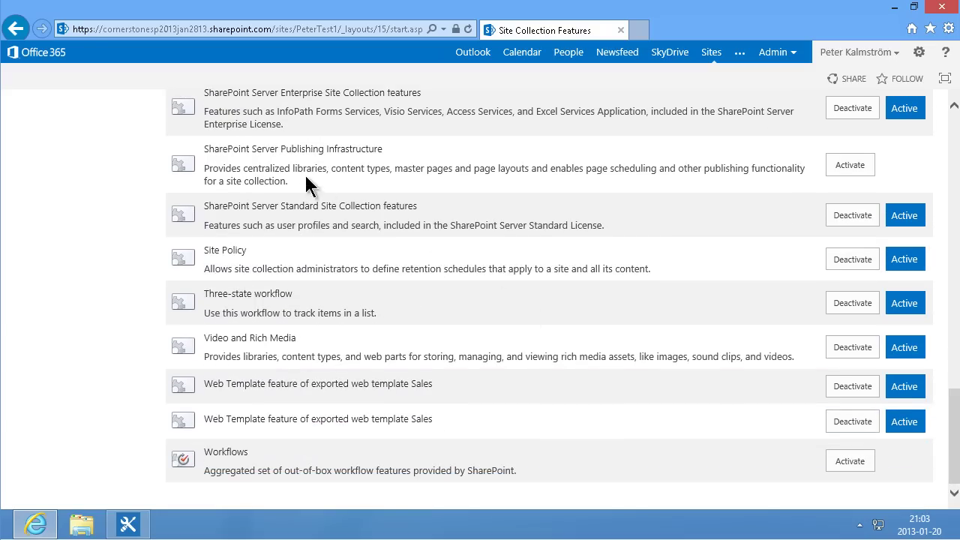
click(854, 166)
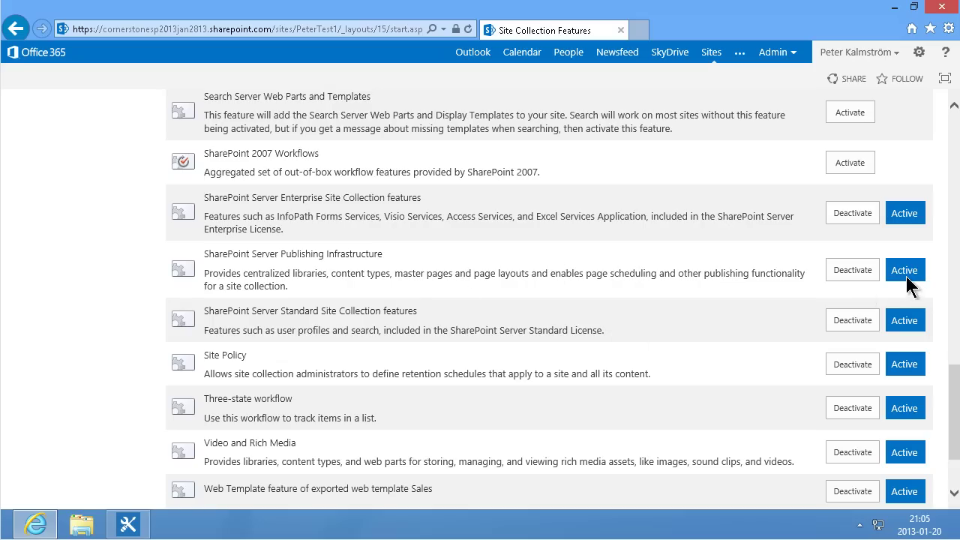
Return to the site settings and open the Contoso Bicycles site's navigation settings
drag(952, 390, 949, 89)
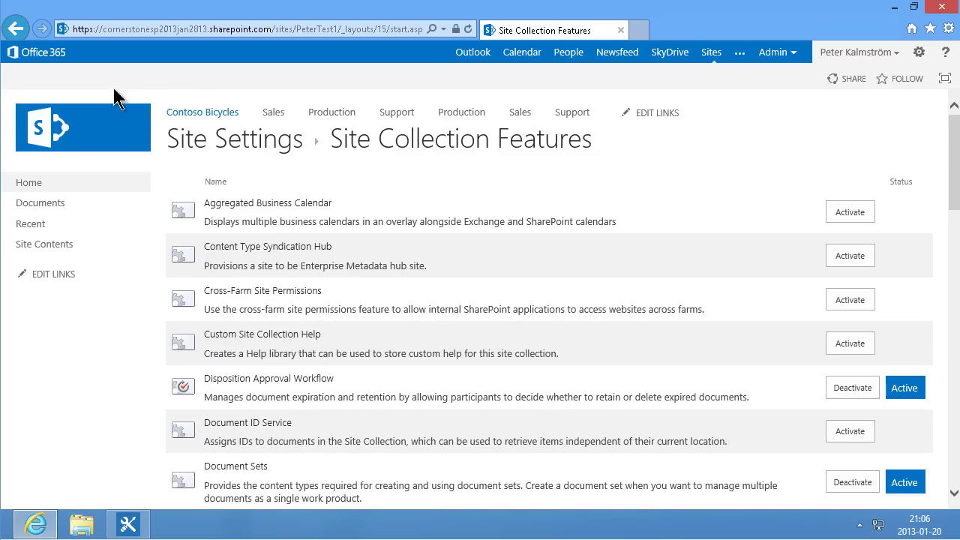
click(214, 139)
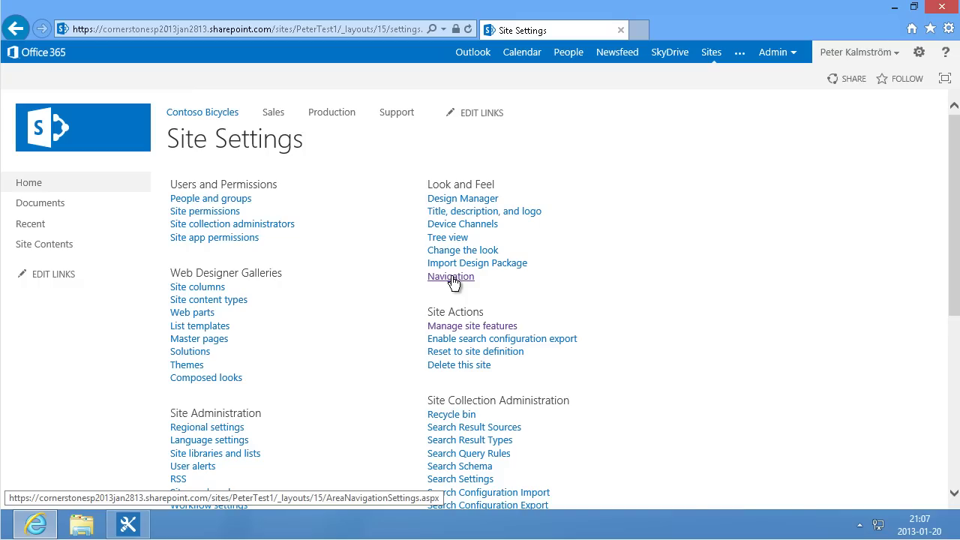
click(451, 277)
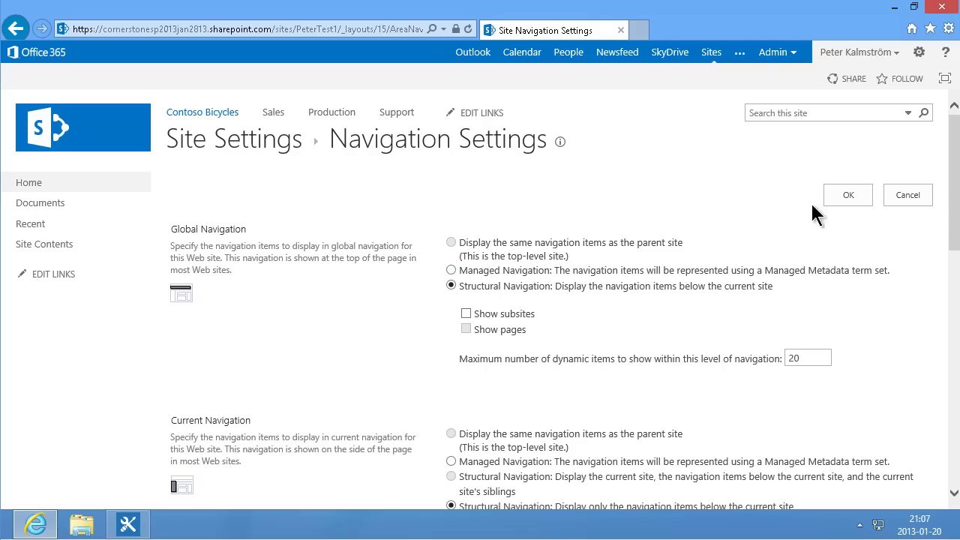
scroll(946, 288, down, 1)
scroll(941, 338, down, 8)
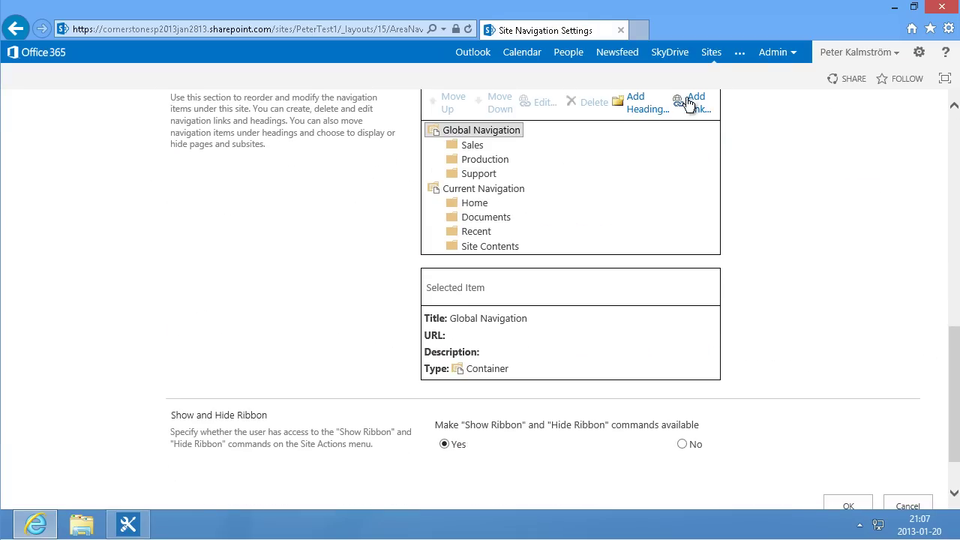
click(696, 104)
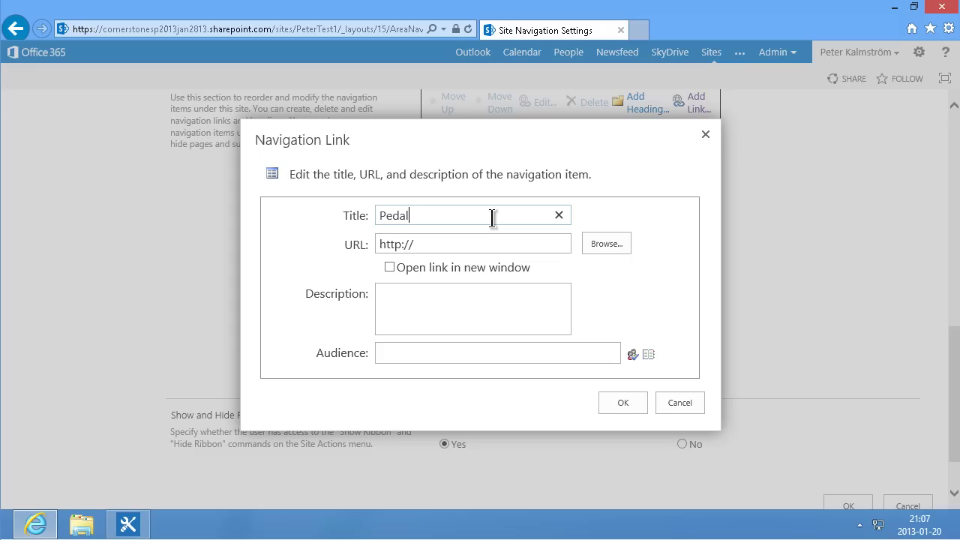
click(389, 266)
click(434, 244)
text(www.pedalling.com)
click(621, 405)
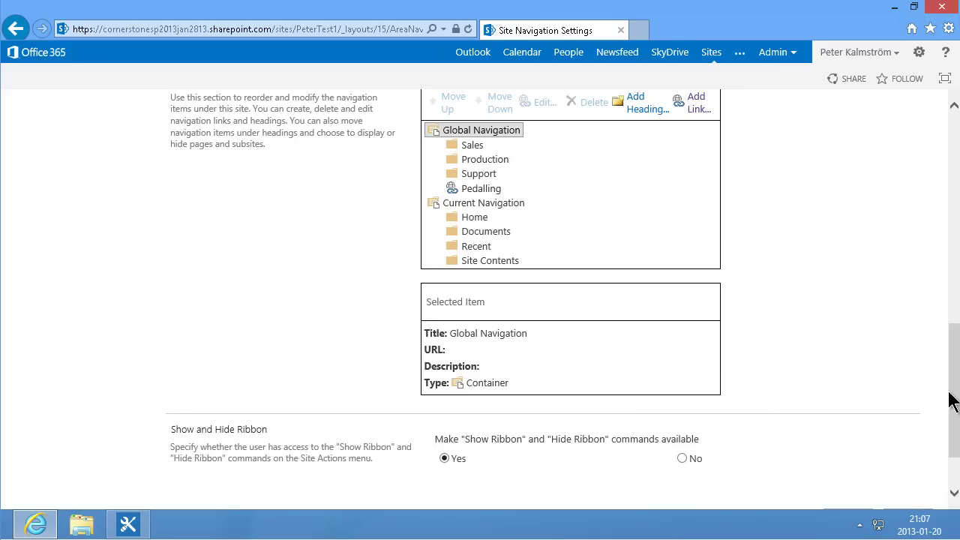
drag(951, 396, 951, 173)
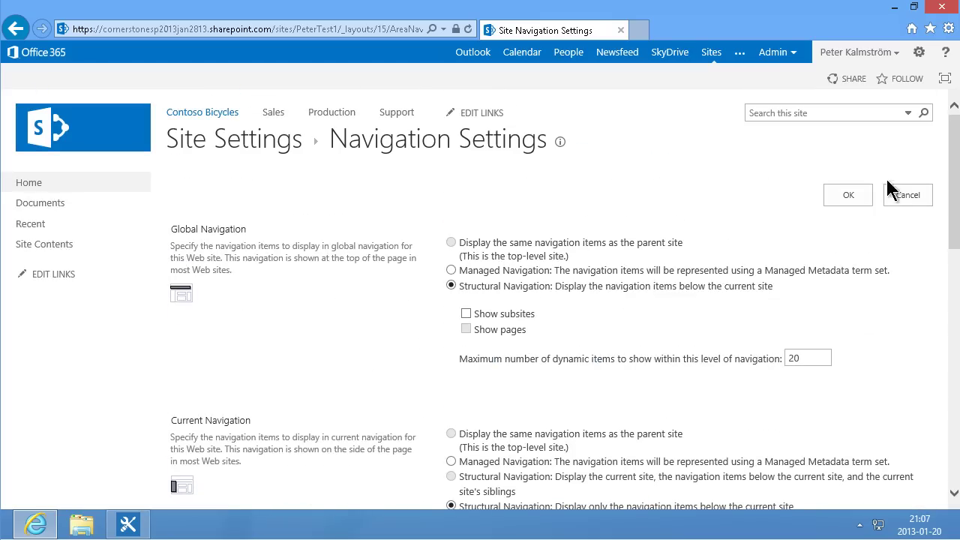
click(848, 173)
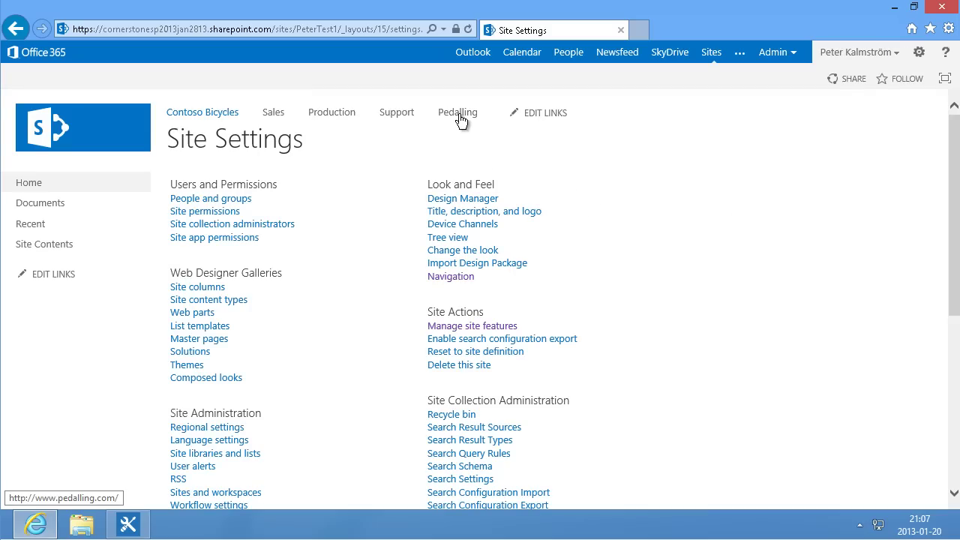
mouse_move(318, 297)
mouse_down()
mouse_move(315, 279)
mouse_move(291, 273)
mouse_move(300, 310)
mouse_move(322, 279)
mouse_up()
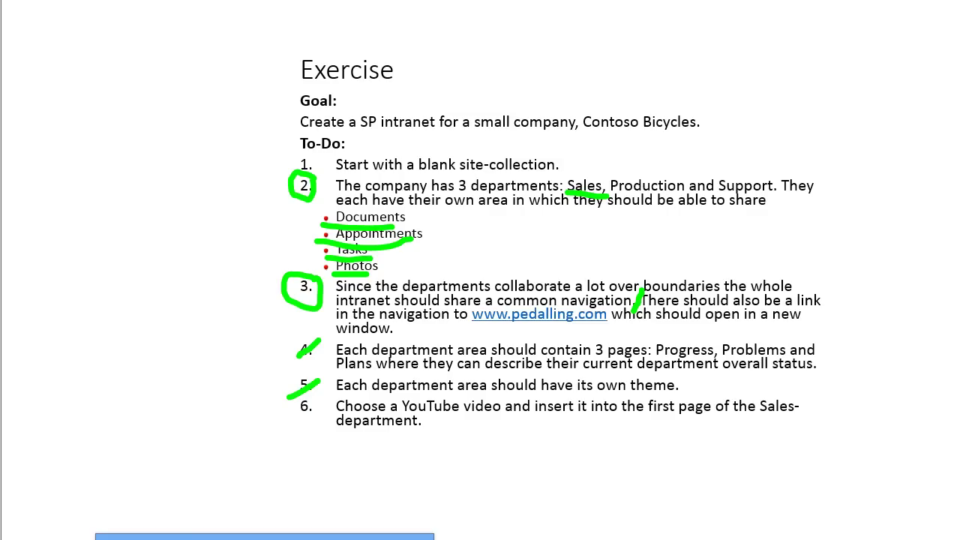
key(alt+Tab)
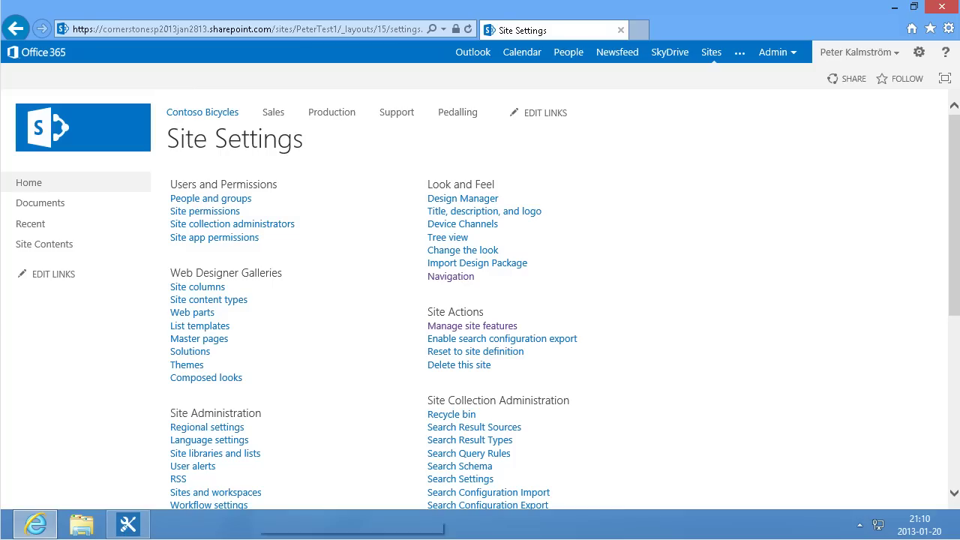
Open the Sales site's home page for editing and remove the extra blank line below the Plans link
click(274, 118)
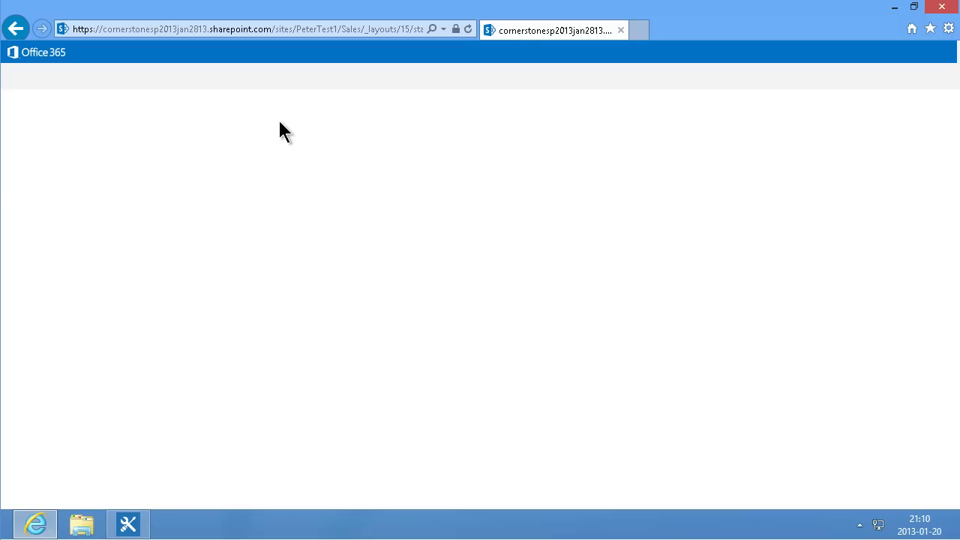
click(81, 79)
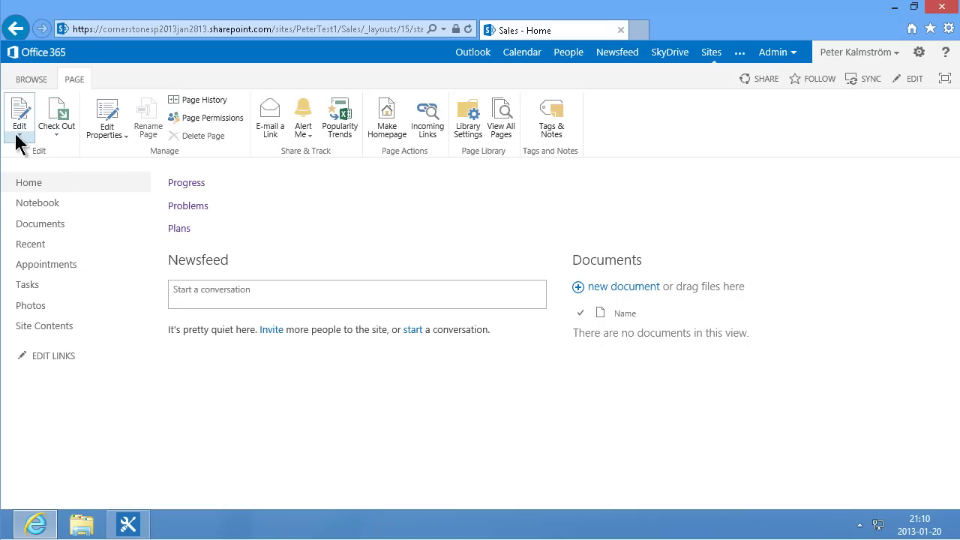
click(18, 136)
click(26, 155)
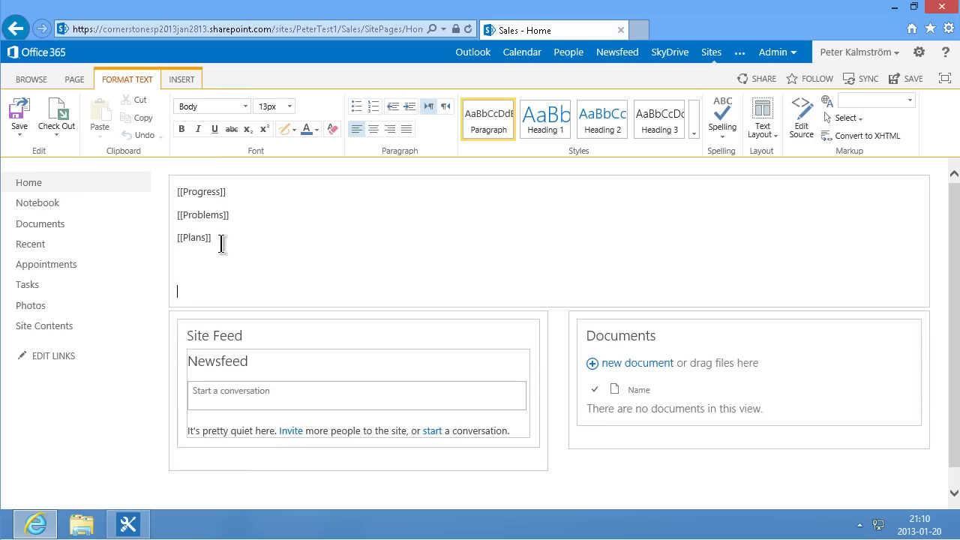
key(BackSpace)
Start embedding a video below the links on the Sales home page
click(180, 83)
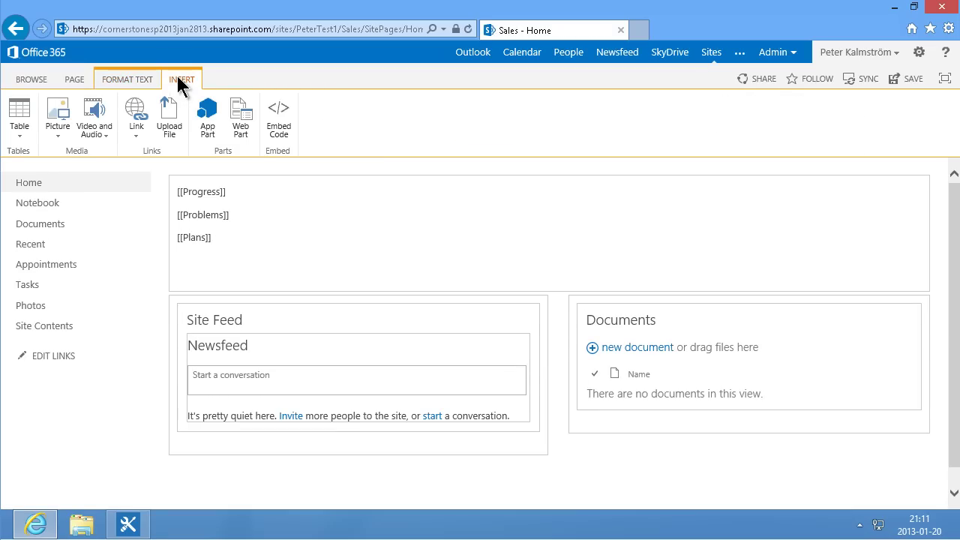
click(100, 133)
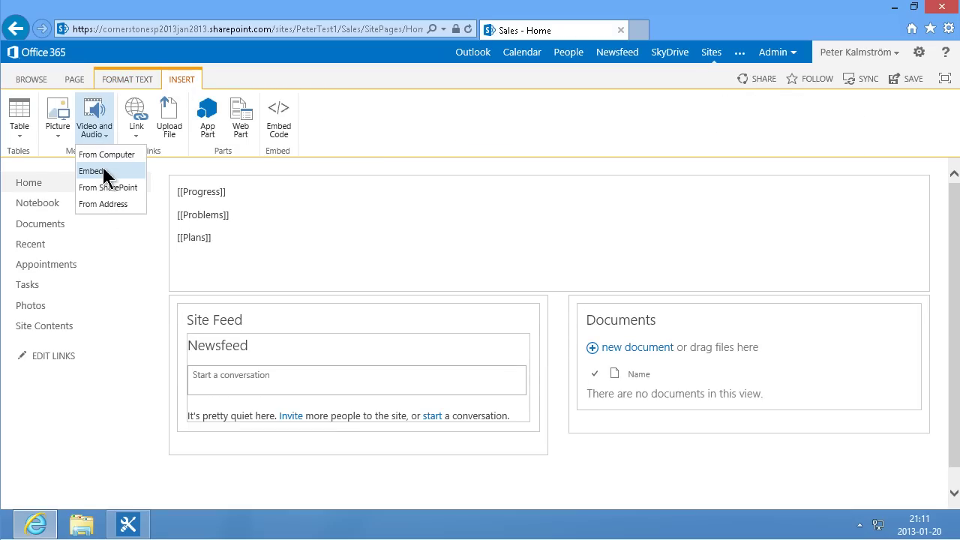
click(102, 172)
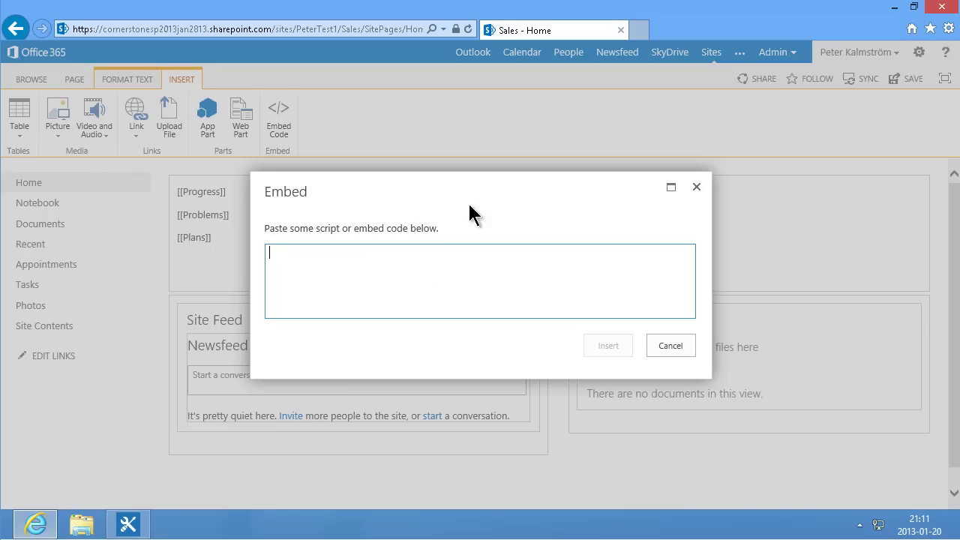
In a new browser tab, go to the kalmstrom.com YouTube channel and open the video "SharePoint Document Tagger - Create A Tag Page"
click(642, 33)
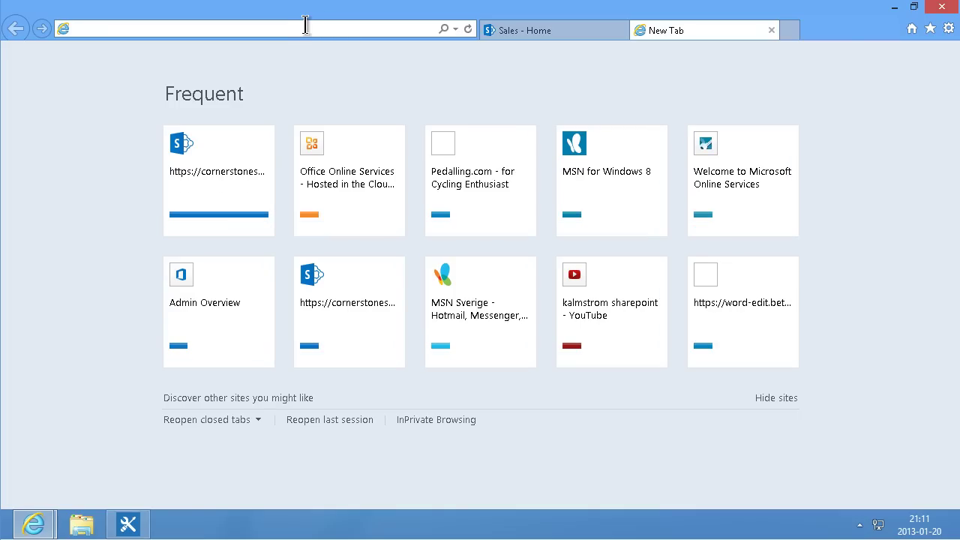
click(576, 310)
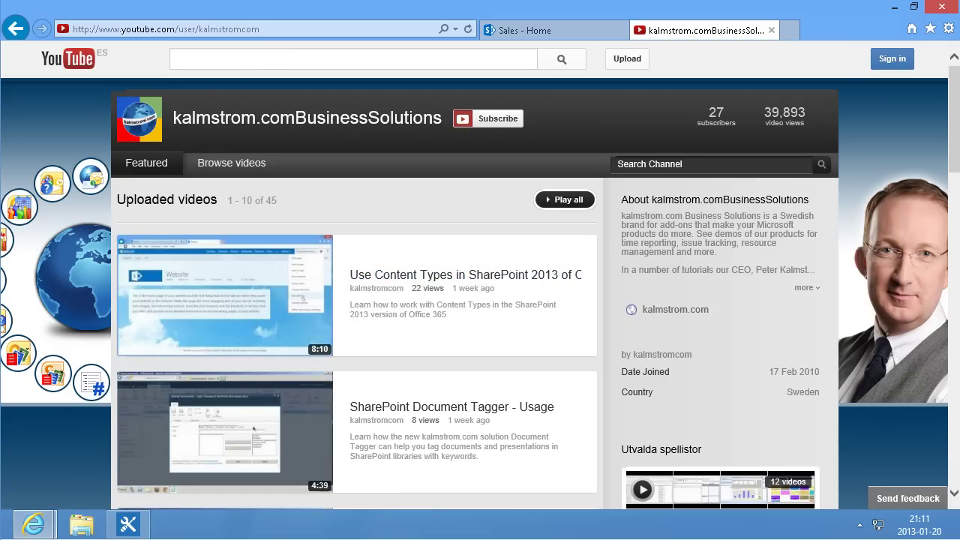
drag(958, 154, 958, 228)
scroll(429, 218, down, 5)
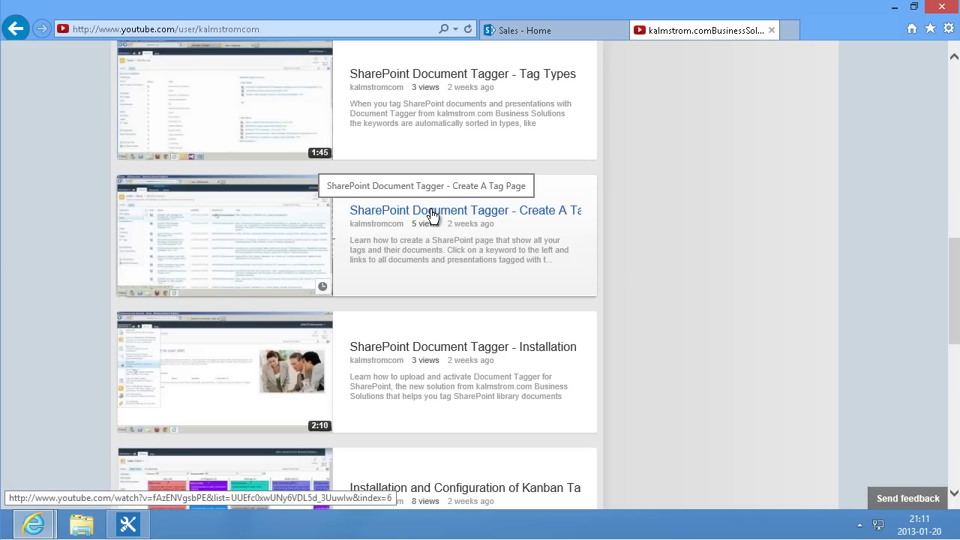
click(431, 216)
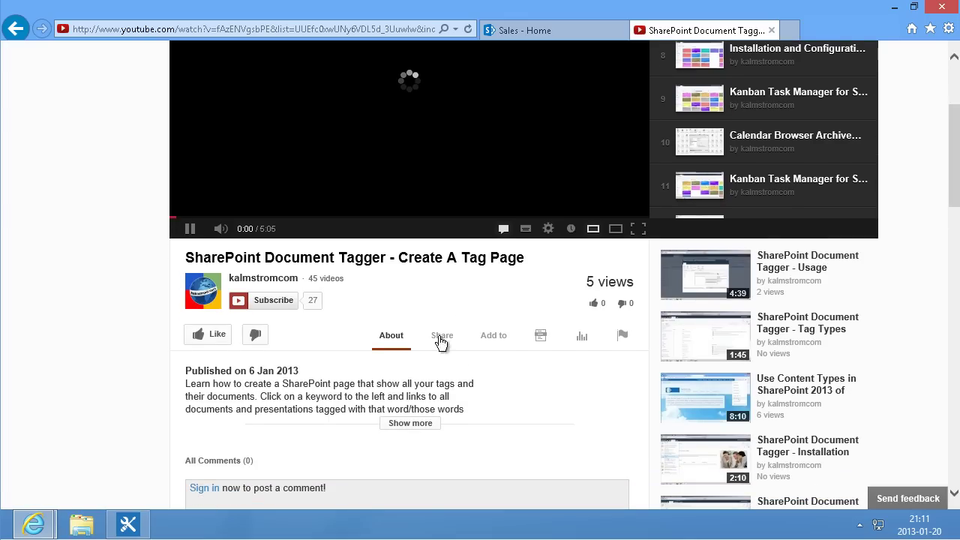
Get the video's 560 × 315 embed code with HTTPS enabled and playlist sharing turned off
click(448, 338)
scroll(309, 247, down, 2)
click(307, 238)
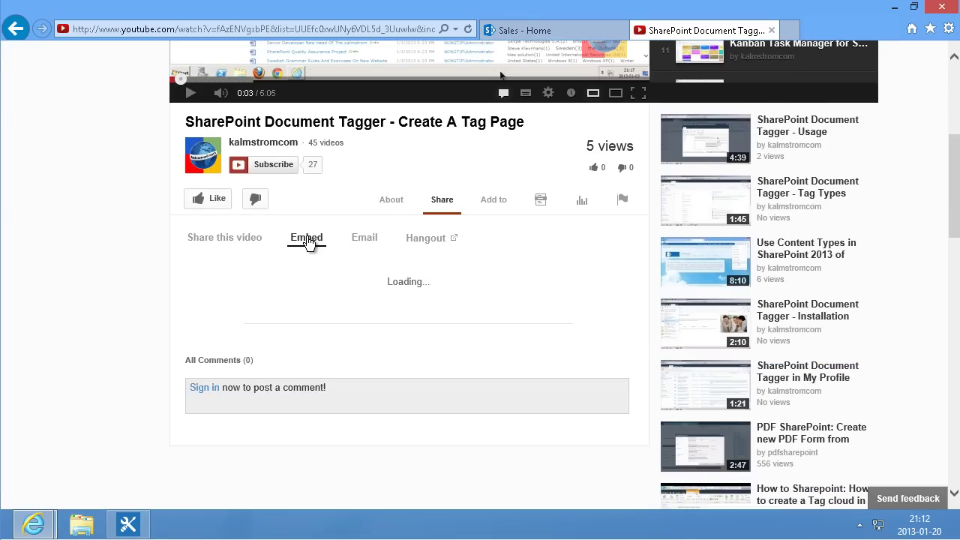
click(190, 384)
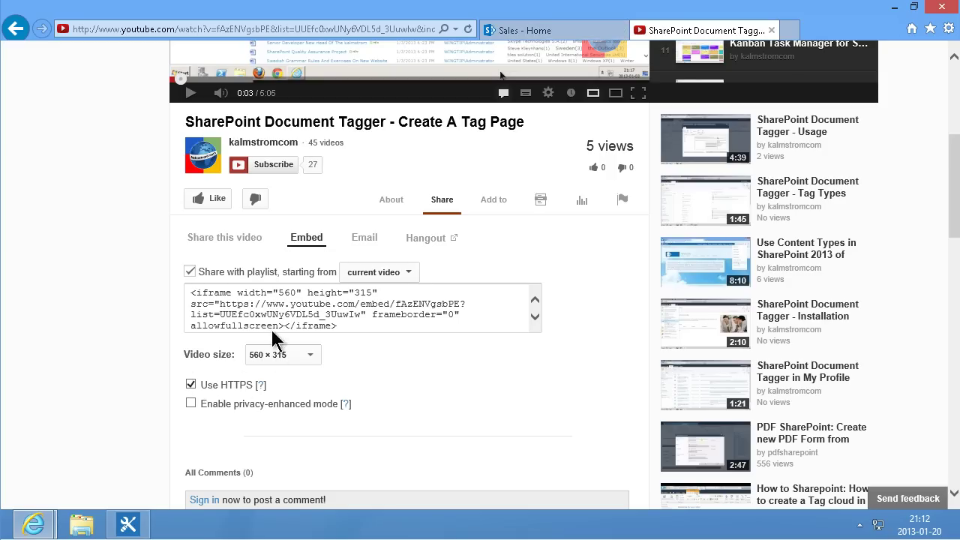
click(190, 272)
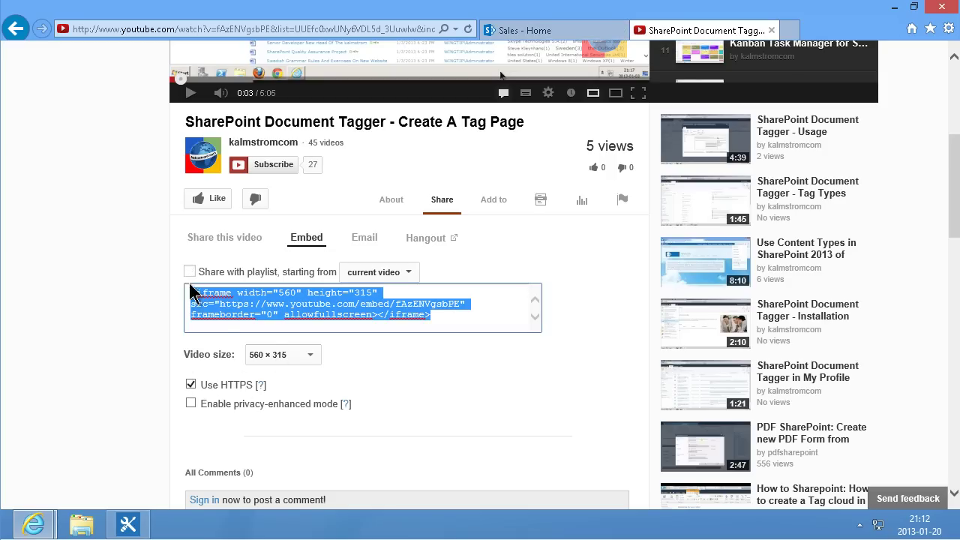
Insert the YouTube iframe code as an embedded video on the Sales home page and save the page
click(581, 32)
click(362, 274)
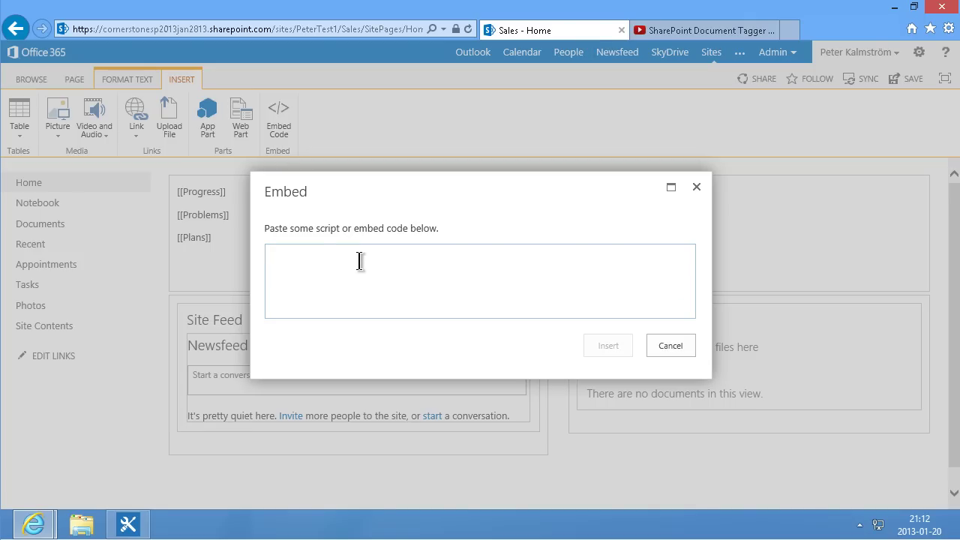
text(<iframe width="560" height="315" src="https://www.youtube.com/embed/fAzENVgsbPE" frameborder="0" allowfullscreen></iframe>)
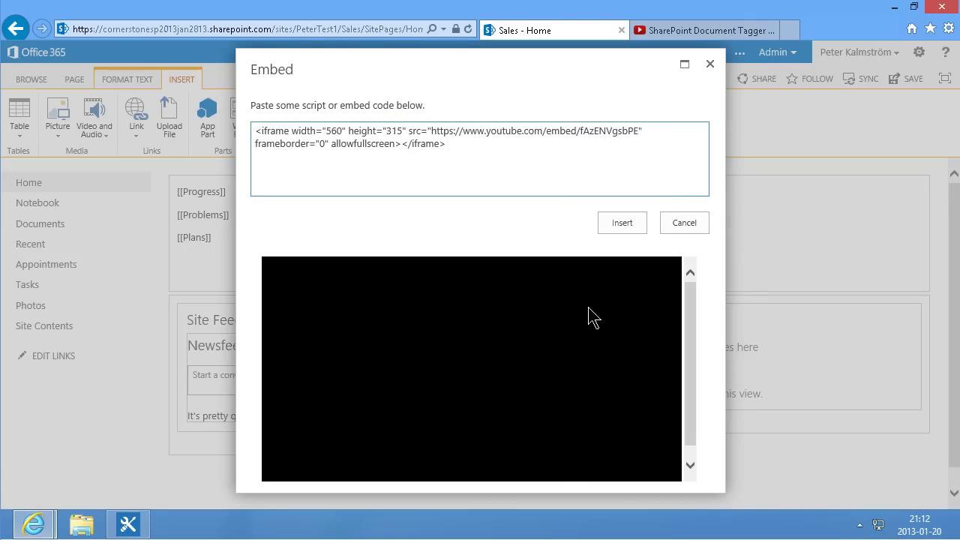
click(624, 227)
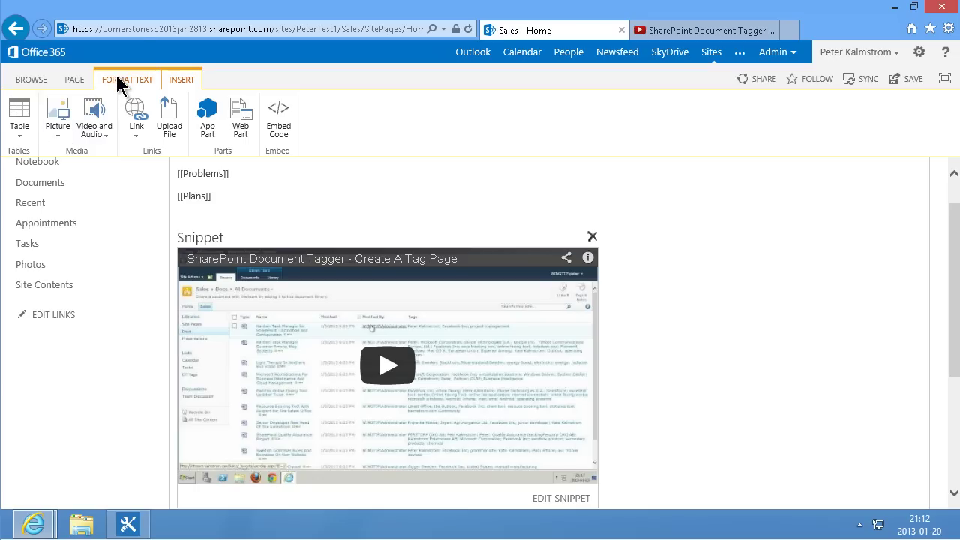
click(78, 78)
click(22, 114)
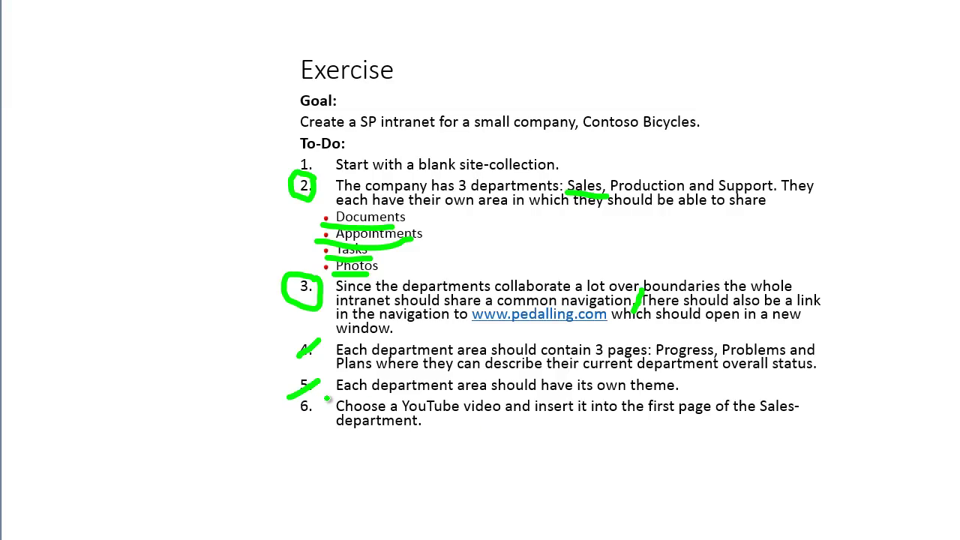
drag(325, 398, 293, 413)
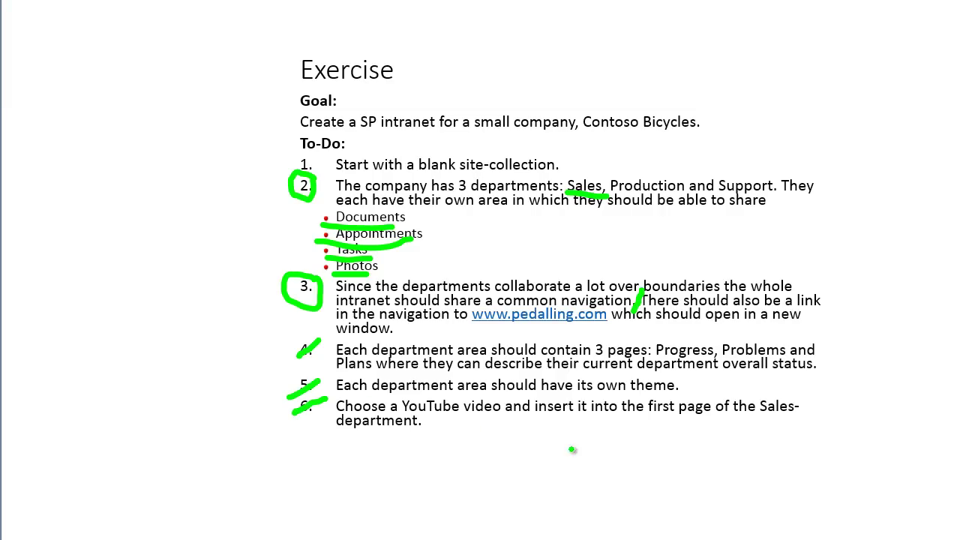